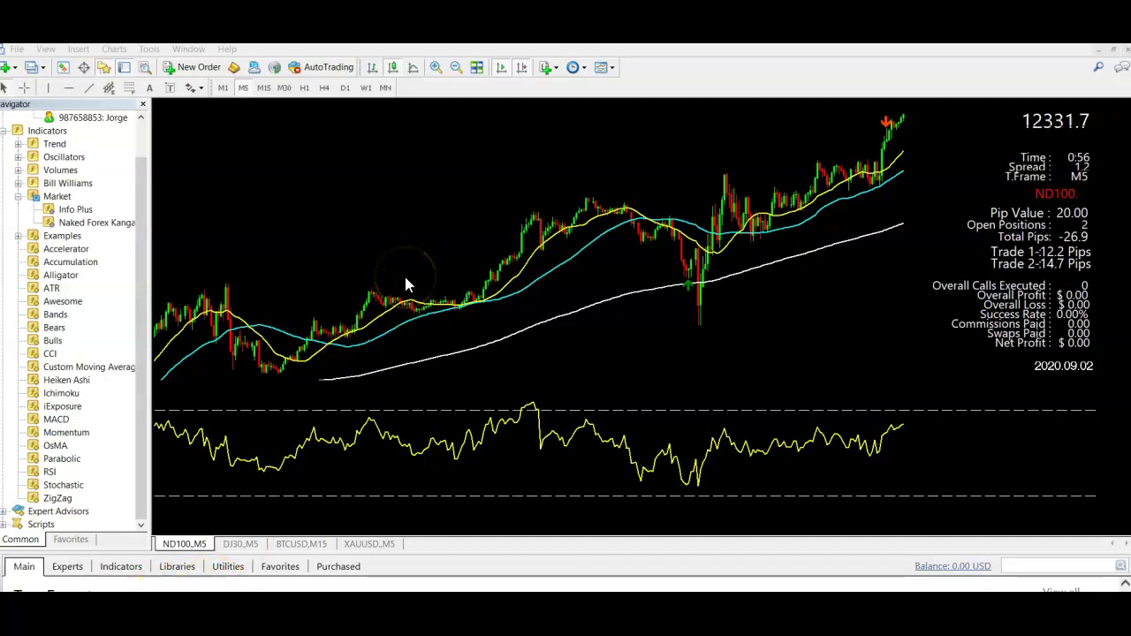
# Tile all open chart windows for an overview, dismiss the alert, and maximize the ND100 chart
pyautogui.click(476, 67)
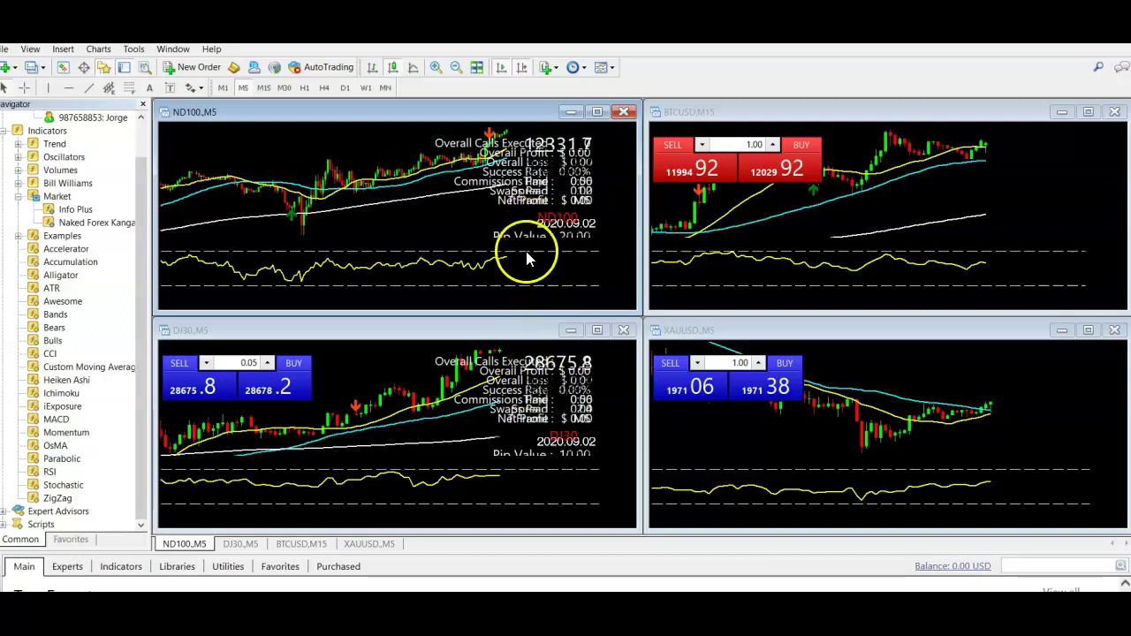
pyautogui.moveTo(442, 574)
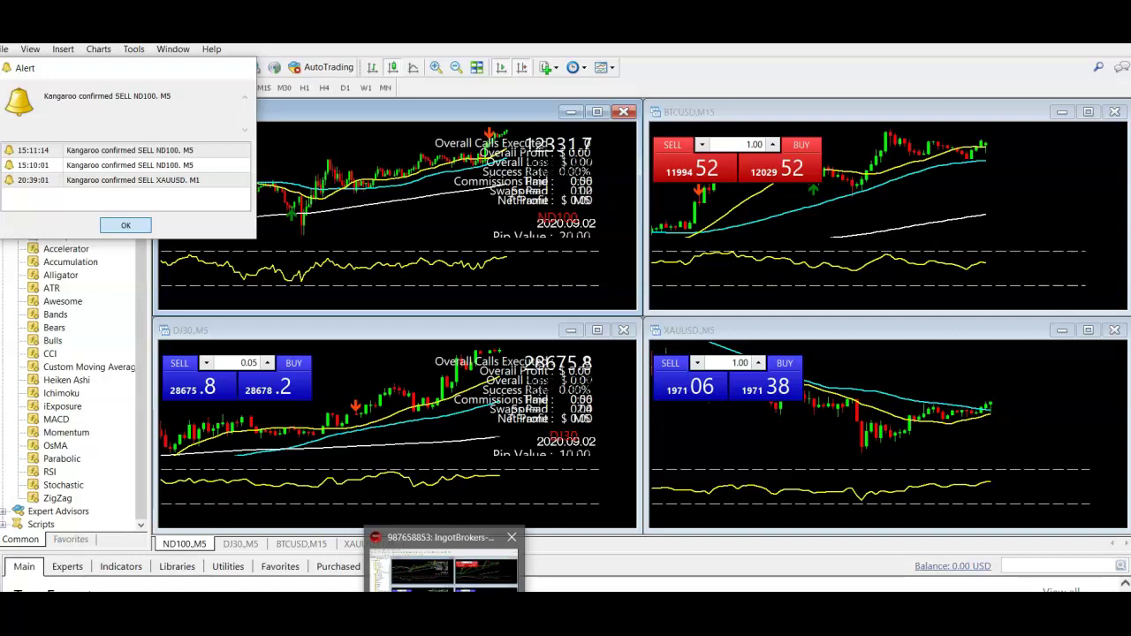
pyautogui.click(442, 570)
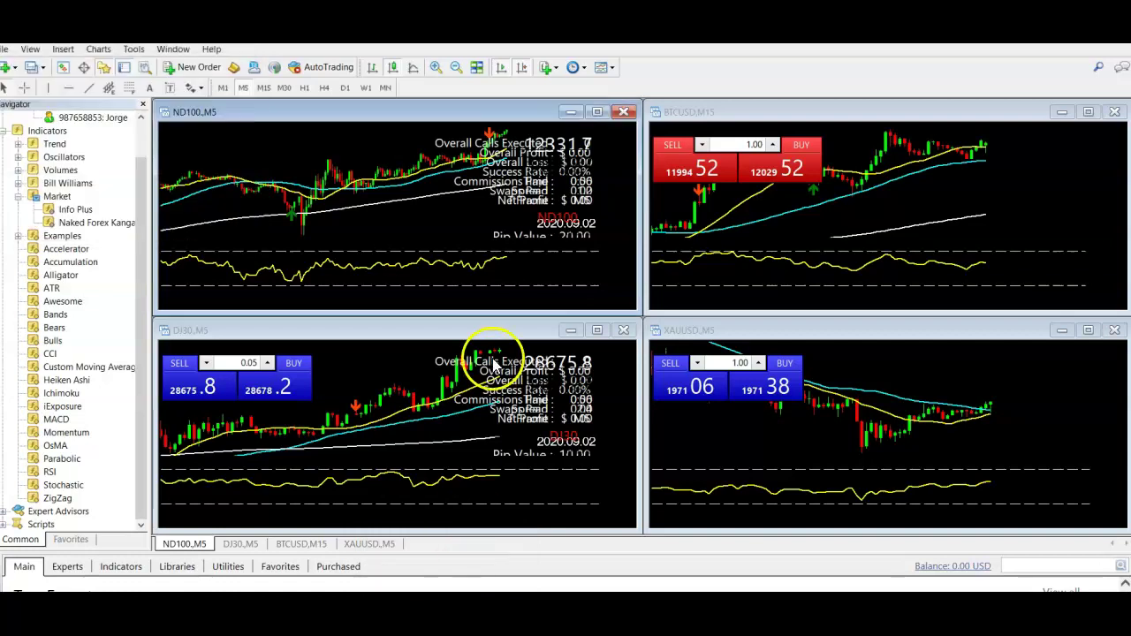
pyautogui.click(597, 113)
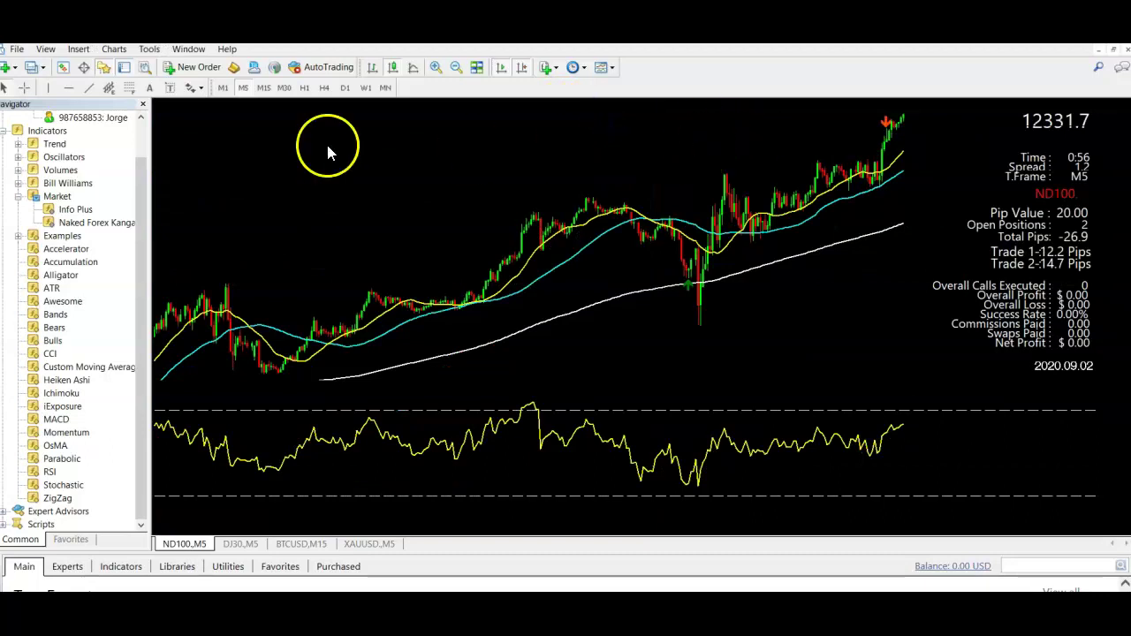
# Review the ND100 chart on the M1 timeframe, including its earlier history, and on the H1 timeframe
pyautogui.click(223, 87)
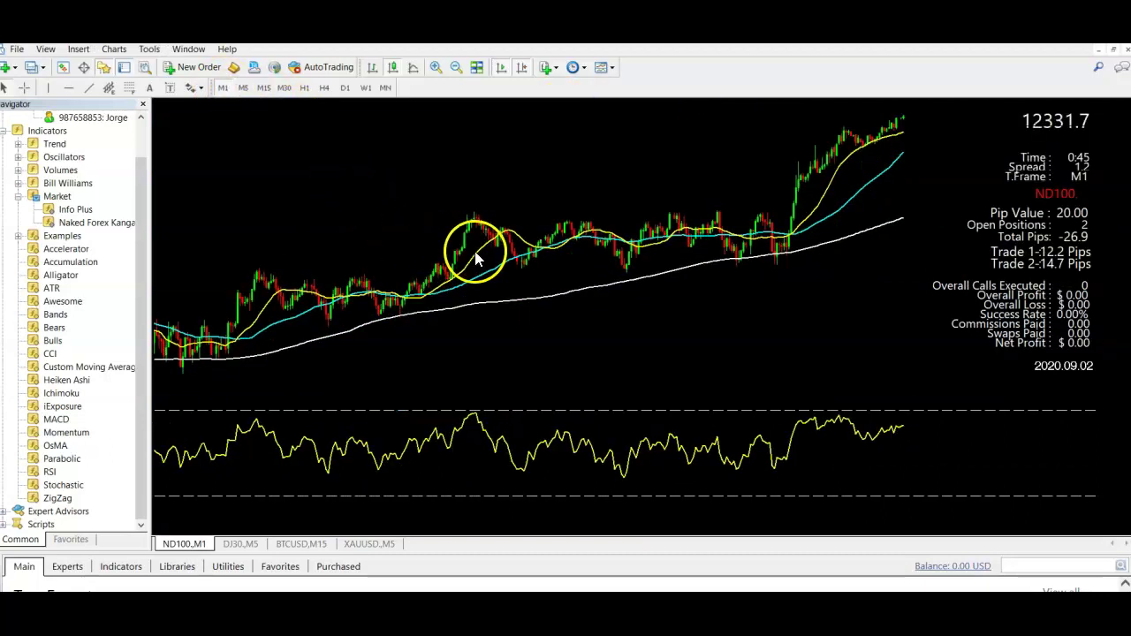
pyautogui.moveTo(445, 281); pyautogui.dragTo(740, 277)
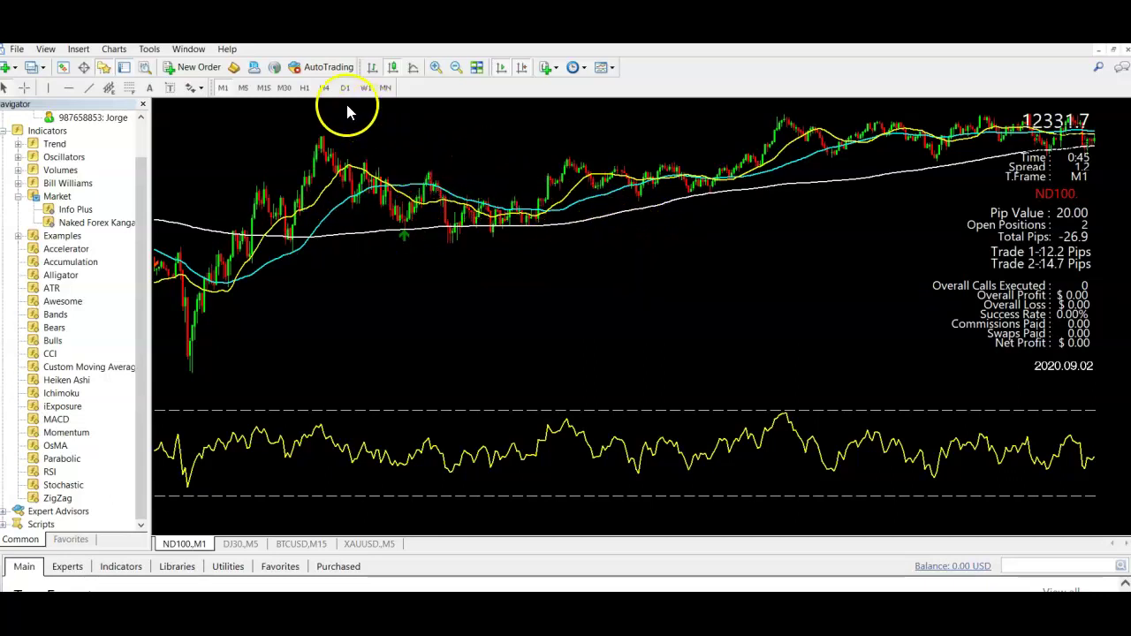
pyautogui.click(305, 88)
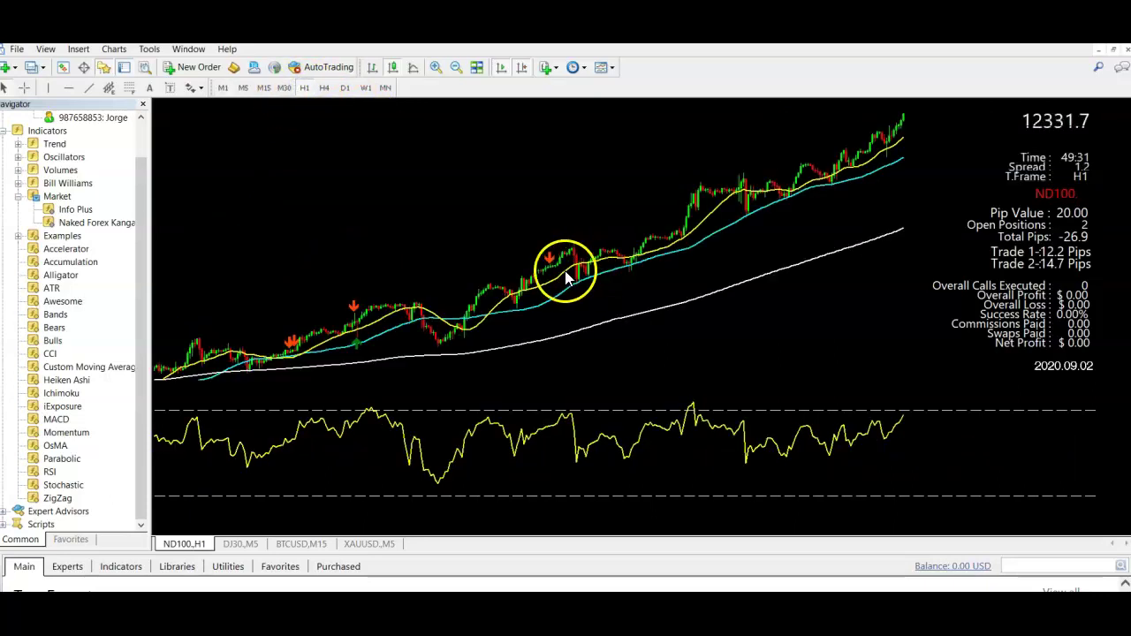
pyautogui.scroll(2, 681, 250)
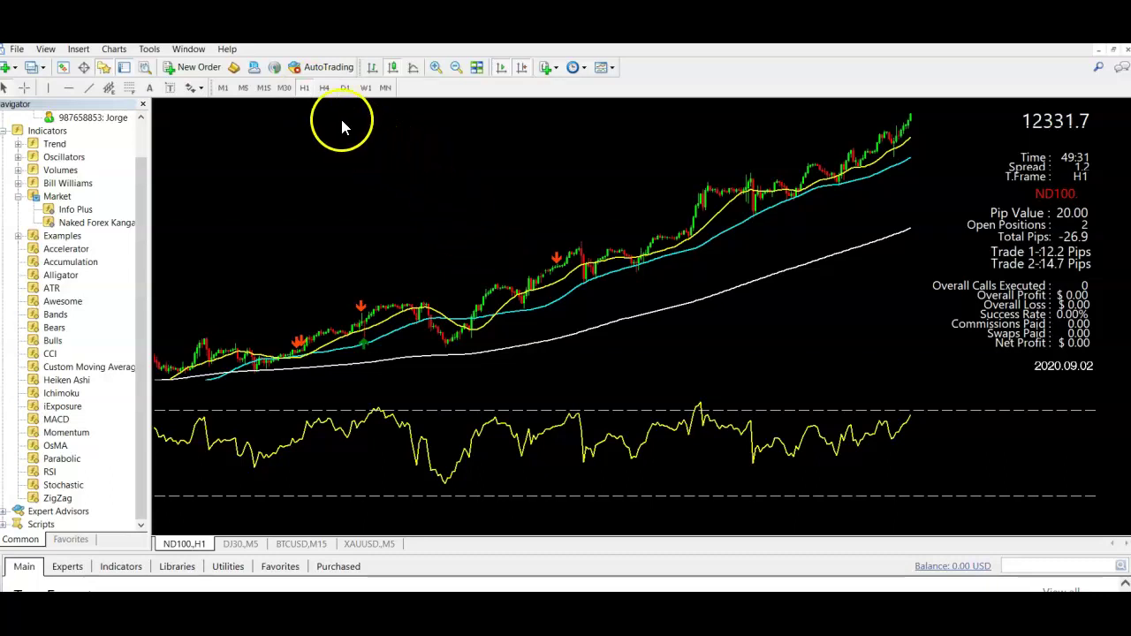
# Show the ND100 chart on the M5 timeframe and enlarge the candles around the latest sell arrow
pyautogui.click(244, 88)
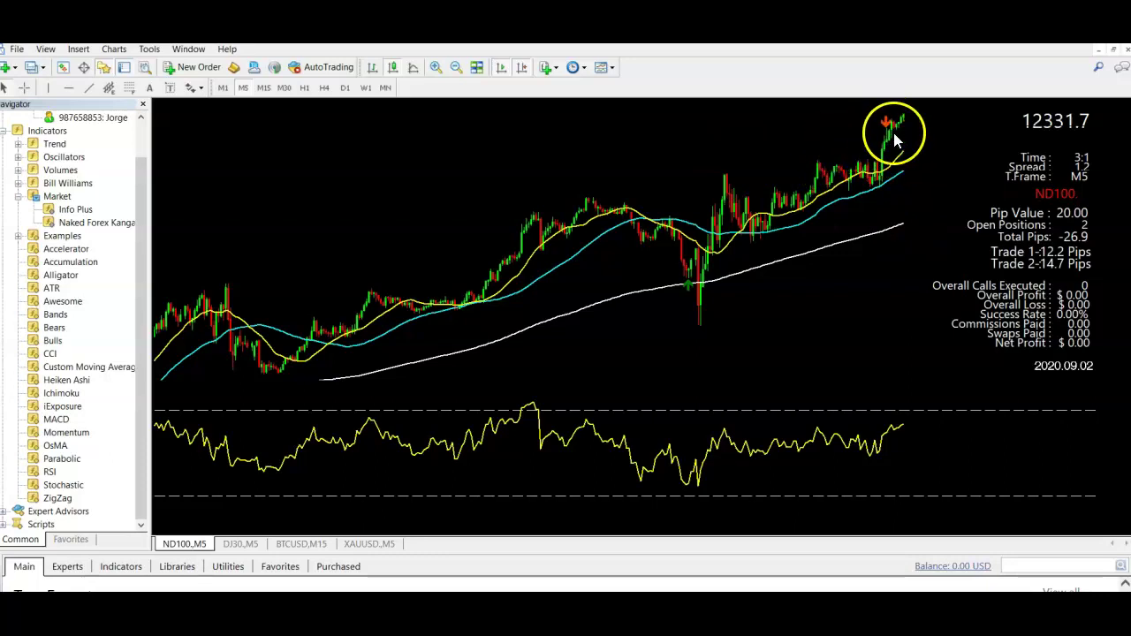
pyautogui.click(435, 68)
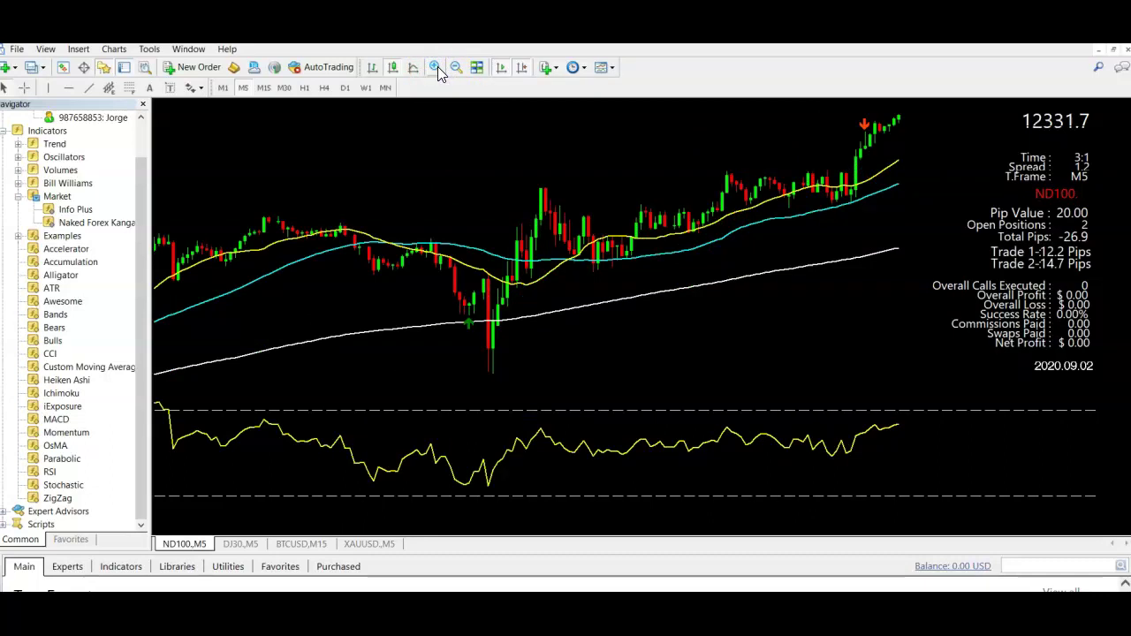
pyautogui.click(436, 68)
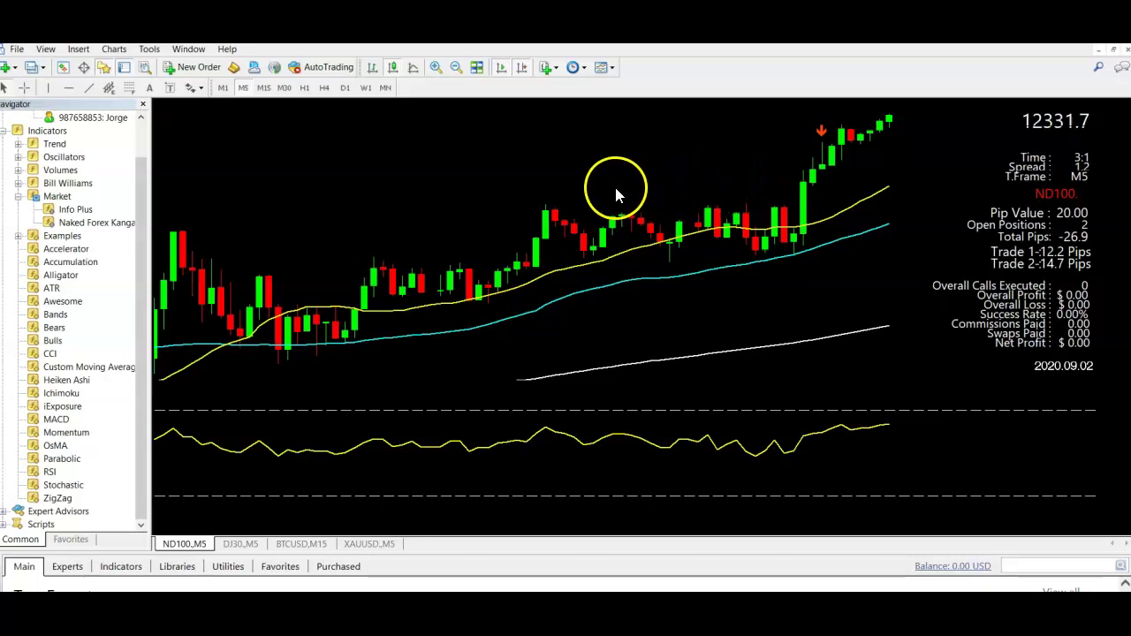
pyautogui.moveTo(600, 184)
pyautogui.mouseDown()
pyautogui.moveTo(664, 188)
pyautogui.moveTo(571, 200)
pyautogui.moveTo(616, 195)
pyautogui.mouseUp()
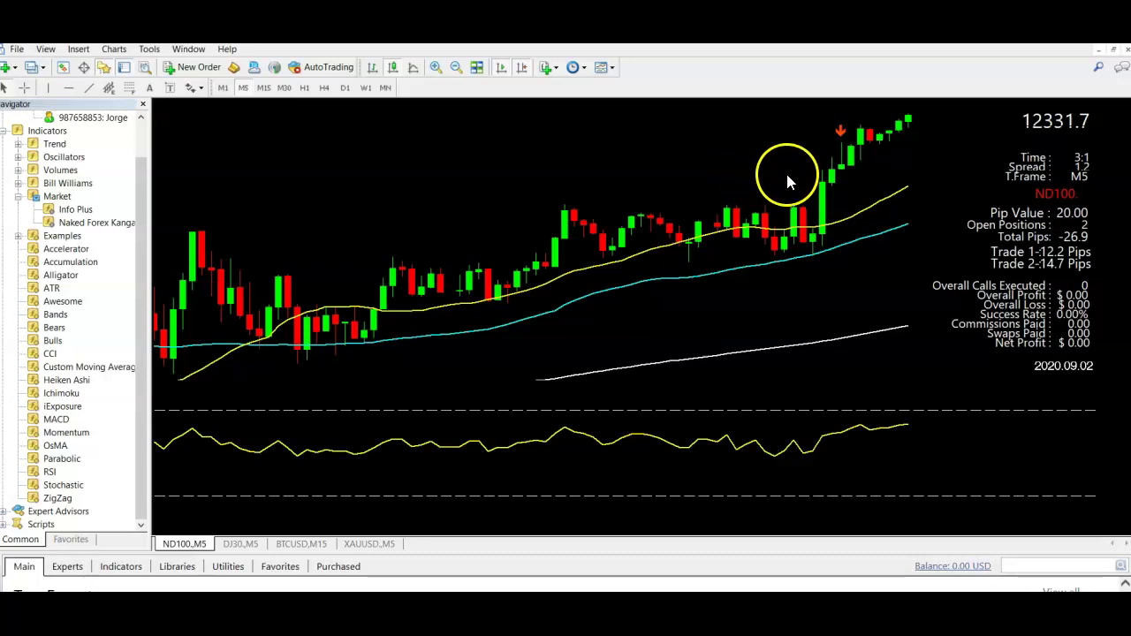
# Show ND100 on the H1 timeframe, look back through its history, and reduce the magnification to fit more candles
pyautogui.click(304, 88)
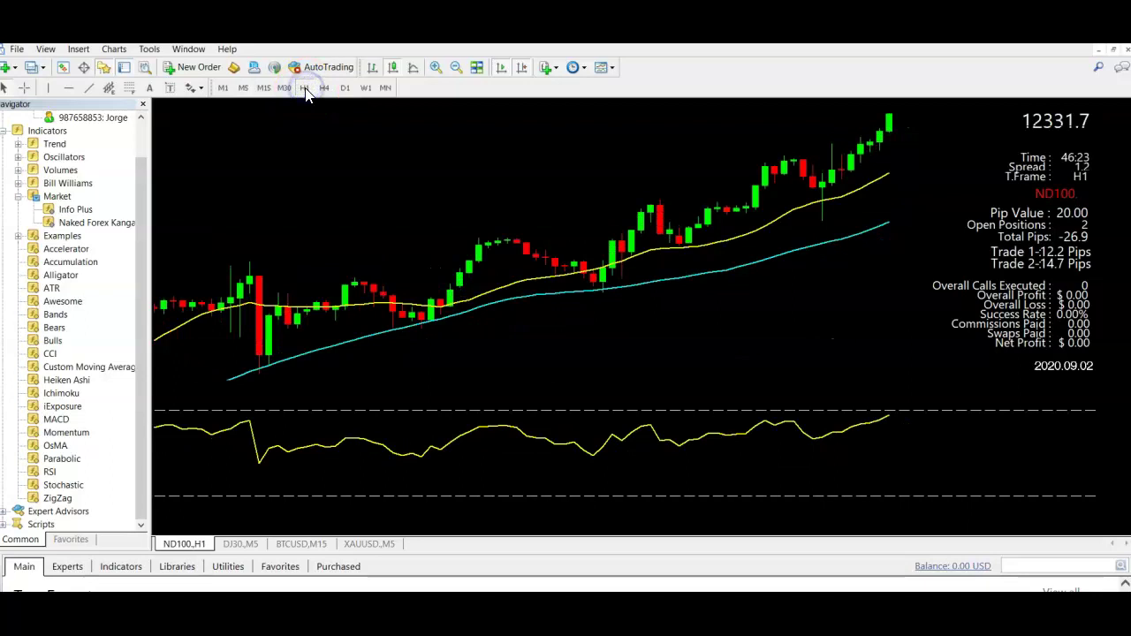
pyautogui.moveTo(476, 363); pyautogui.dragTo(618, 345)
pyautogui.moveTo(366, 379); pyautogui.dragTo(303, 371)
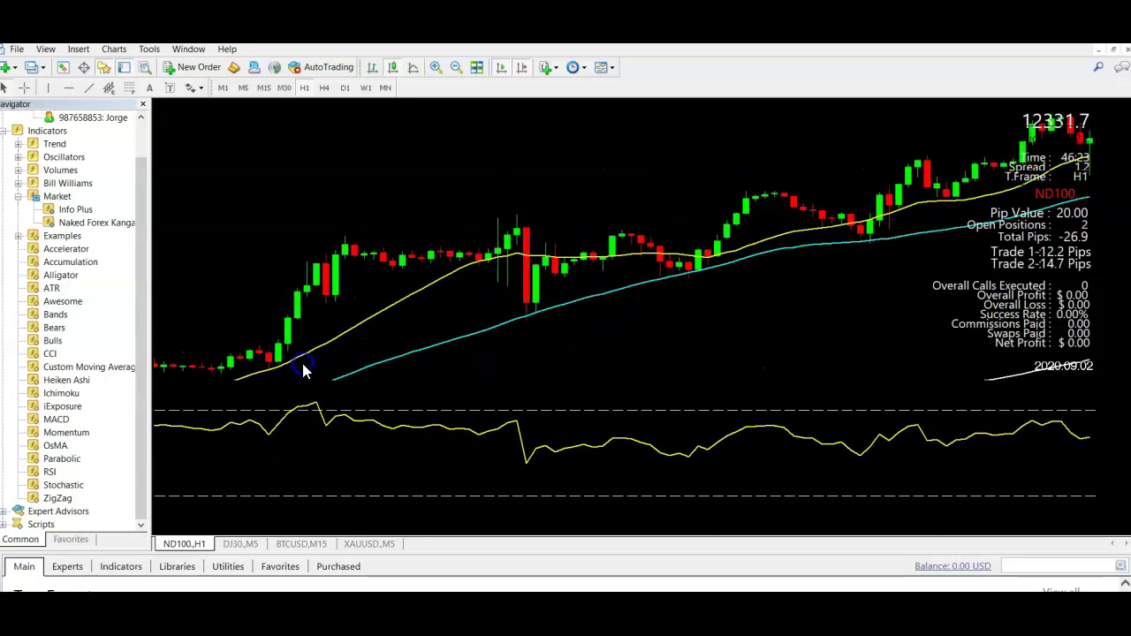
pyautogui.click(456, 67)
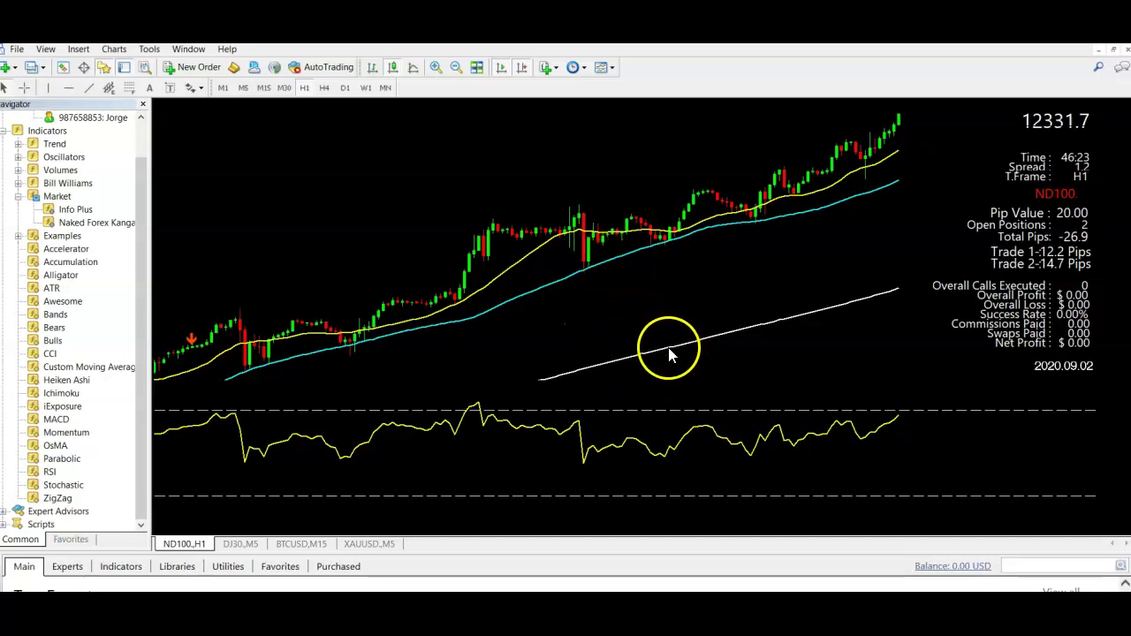
# Inspect the 50-period moving average where the sharp drop of 2020.08.27 meets it on the H1 chart
pyautogui.moveTo(669, 351)
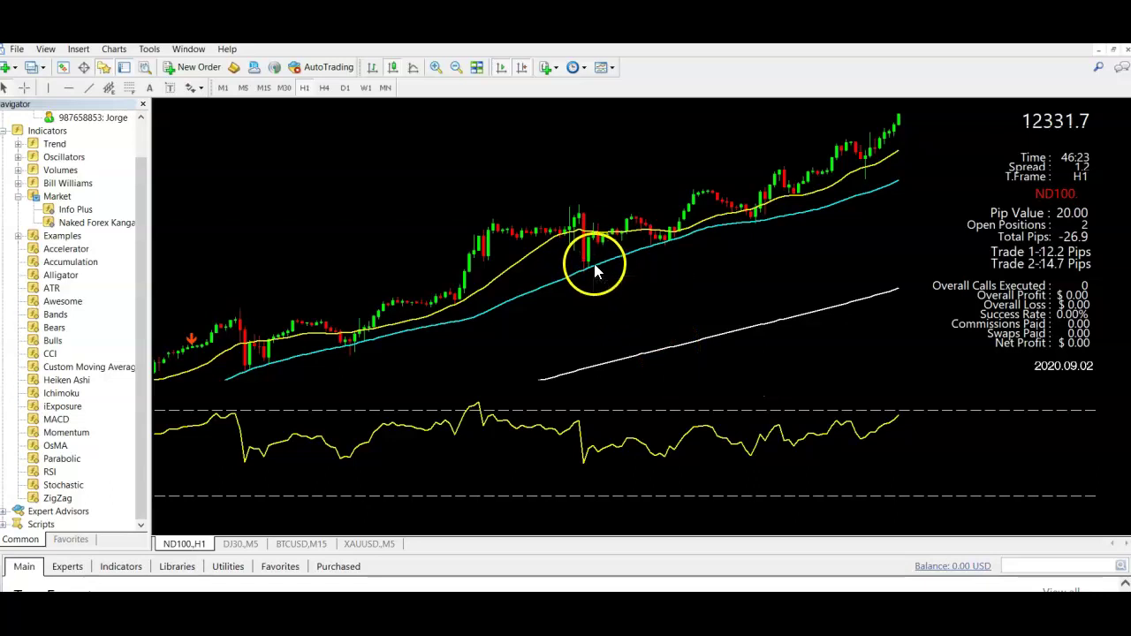
pyautogui.moveTo(591, 267)
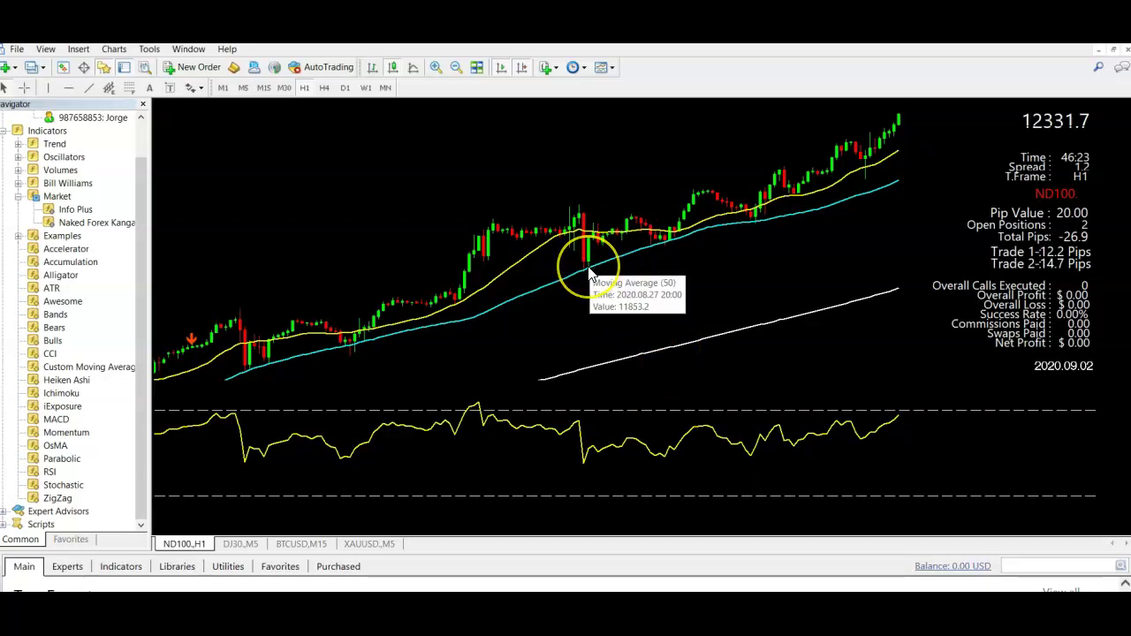
pyautogui.click(556, 245)
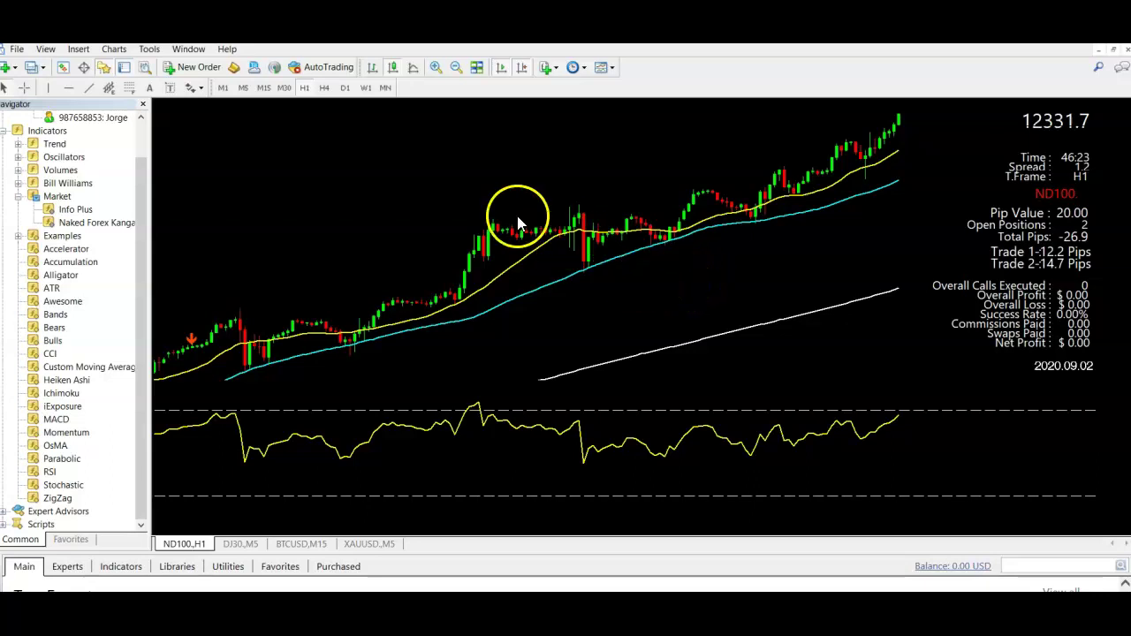
pyautogui.moveTo(400, 185); pyautogui.dragTo(484, 184)
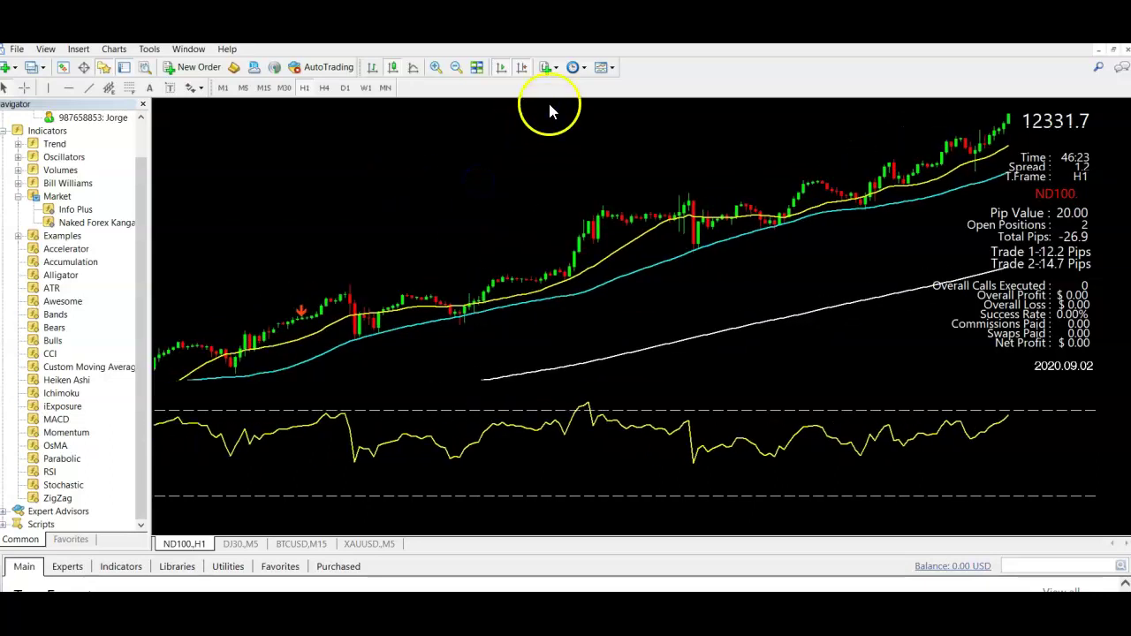
# Review the earlier H1 uptrend against the moving averages, and restore the empty margin after the latest candle
pyautogui.click(501, 67)
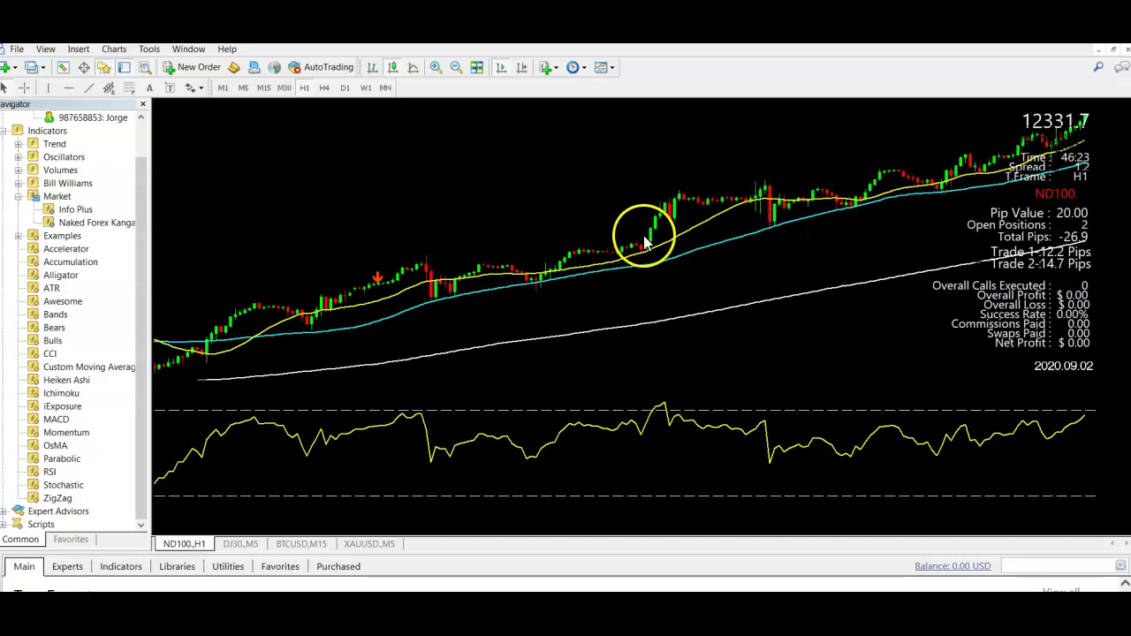
pyautogui.moveTo(460, 328); pyautogui.dragTo(635, 277)
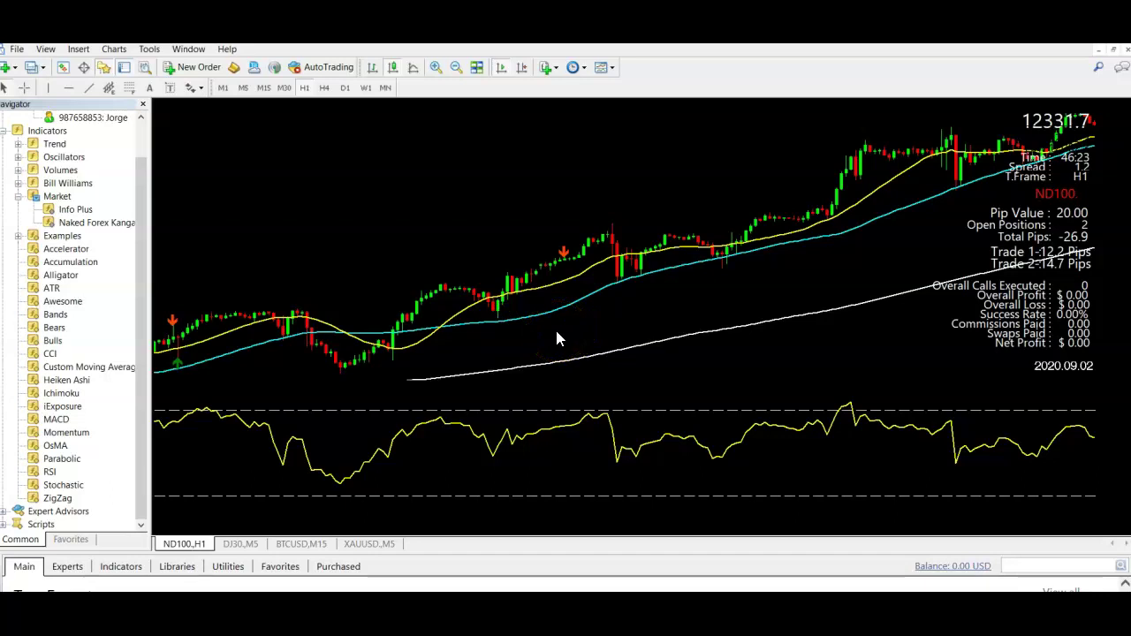
pyautogui.scroll(-5, 555, 332)
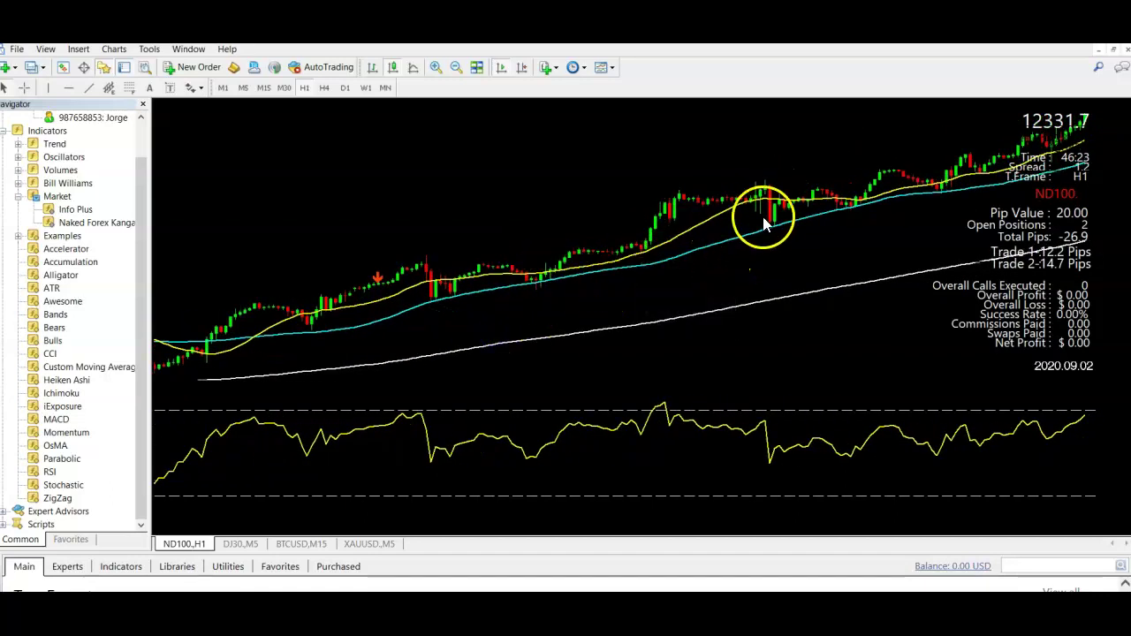
pyautogui.click(553, 303)
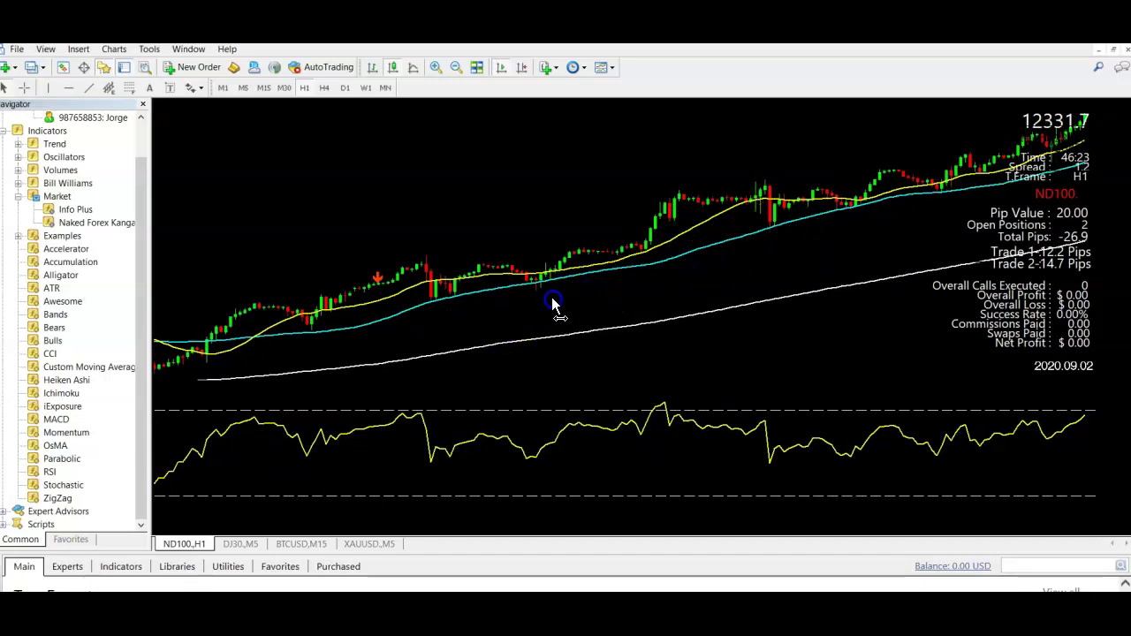
pyautogui.click(520, 68)
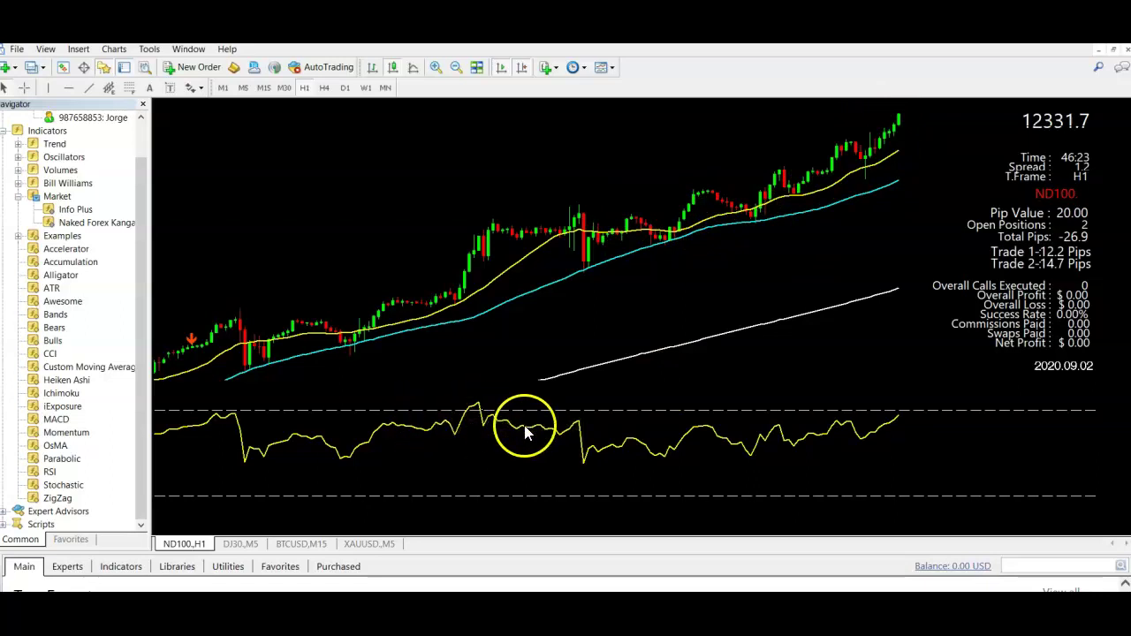
pyautogui.moveTo(479, 409)
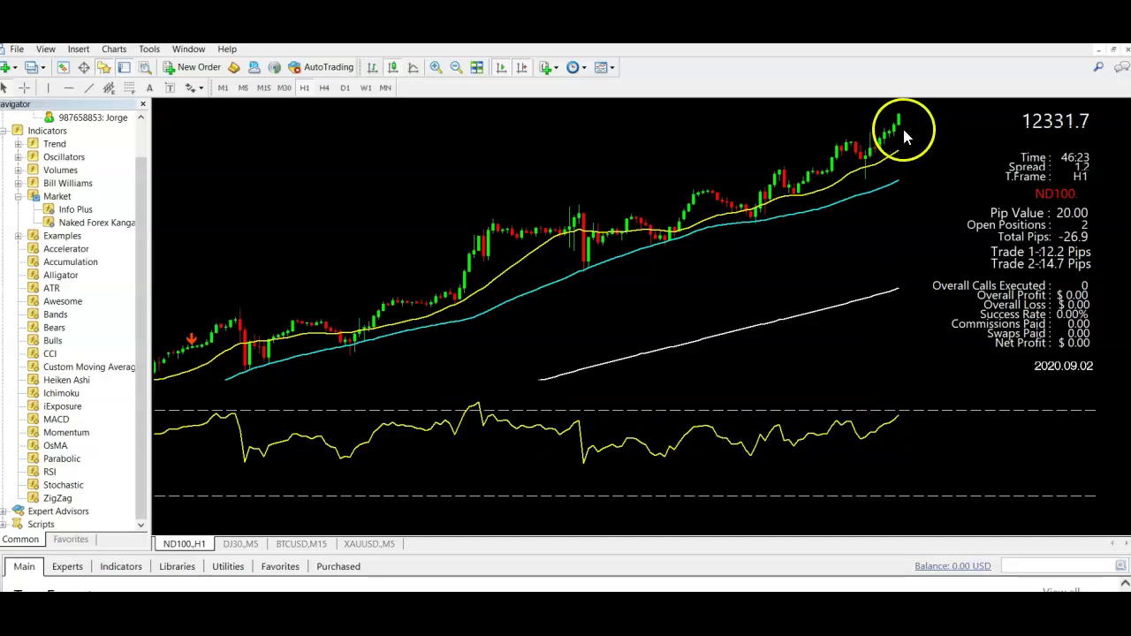
pyautogui.moveTo(903, 117)
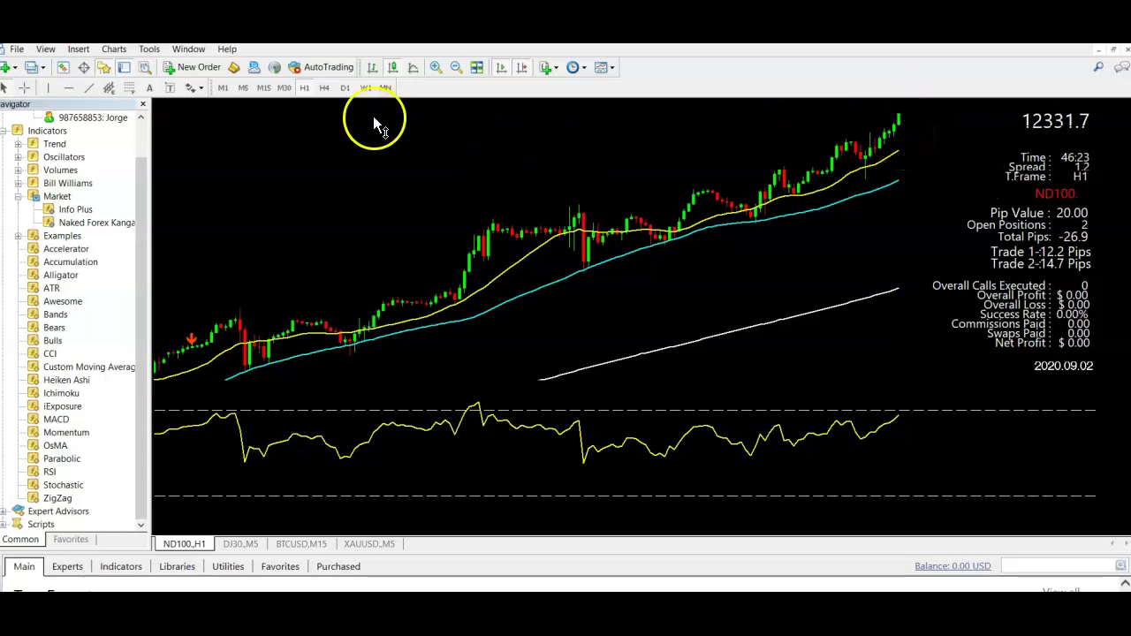
# Examine the latest sell arrow and the pullback candles following it on an enlarged M30 chart, cross-checking the H1 timeframe
pyautogui.click(283, 89)
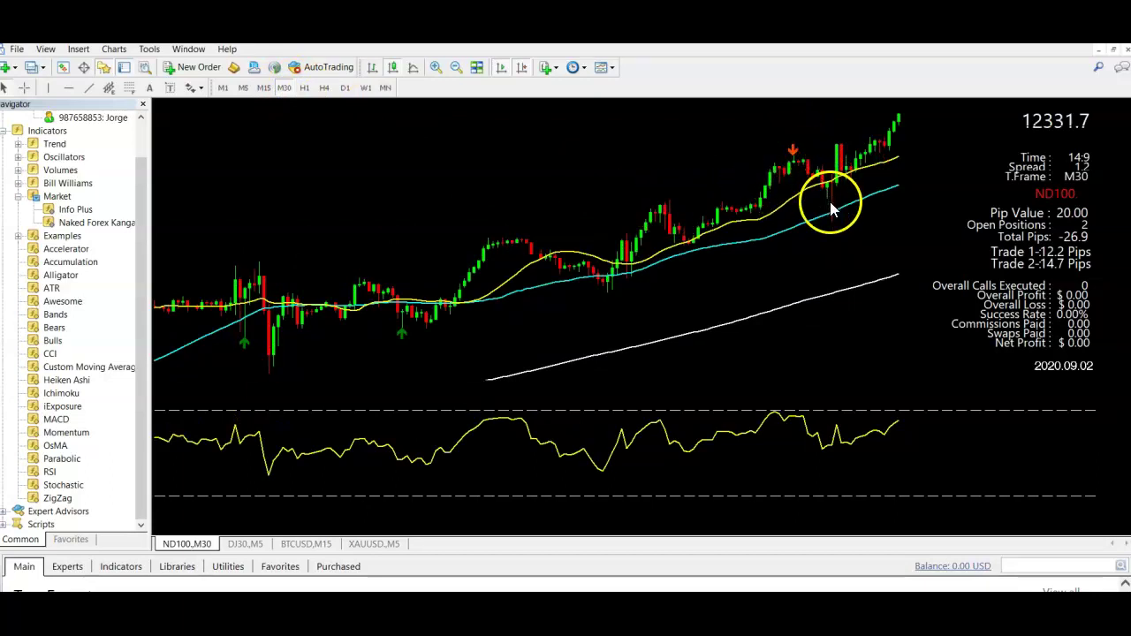
pyautogui.moveTo(799, 164)
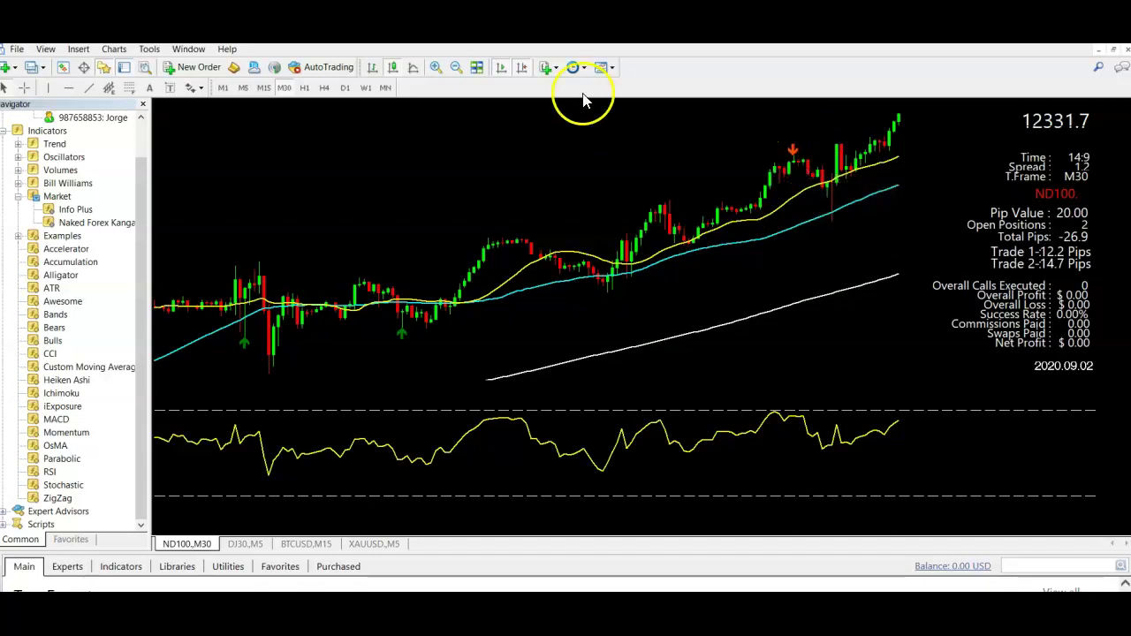
pyautogui.click(436, 68)
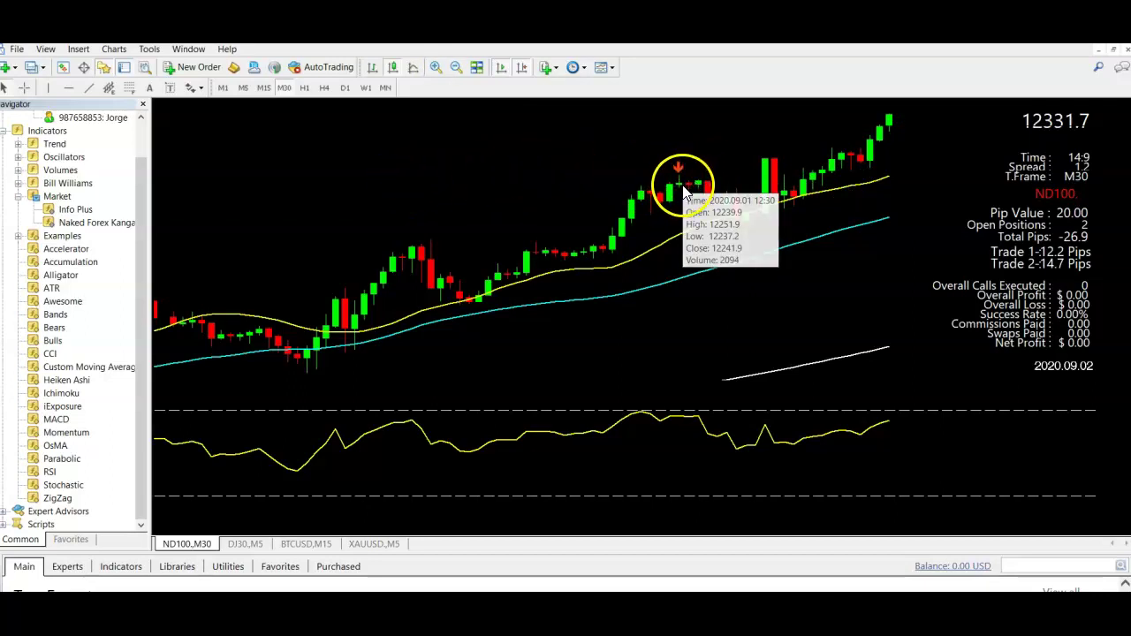
pyautogui.moveTo(688, 186)
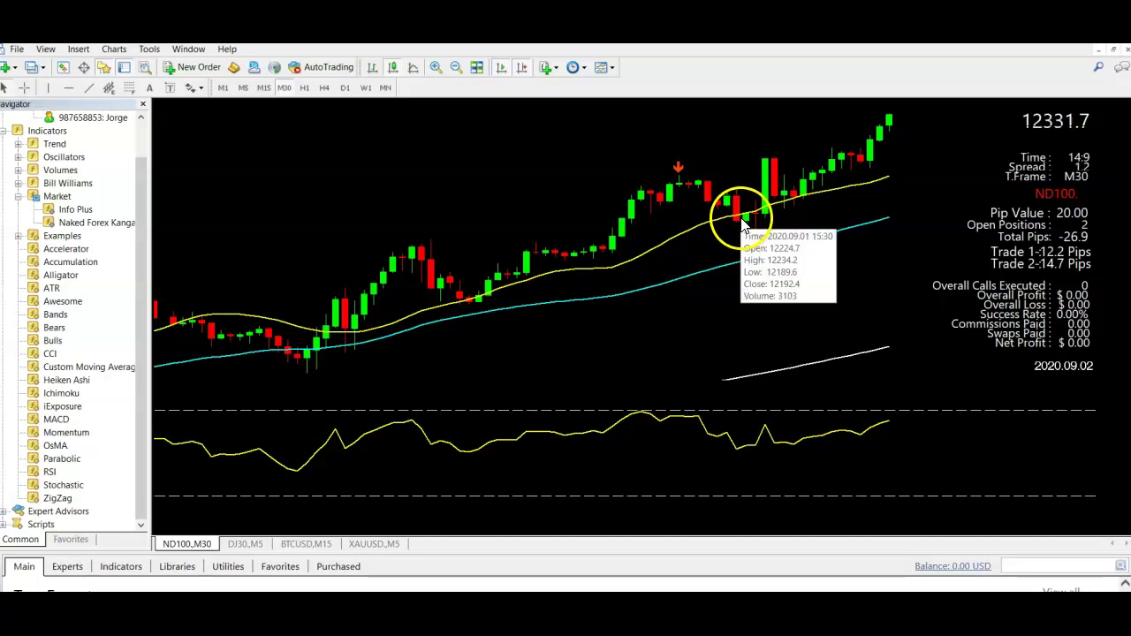
pyautogui.moveTo(749, 218)
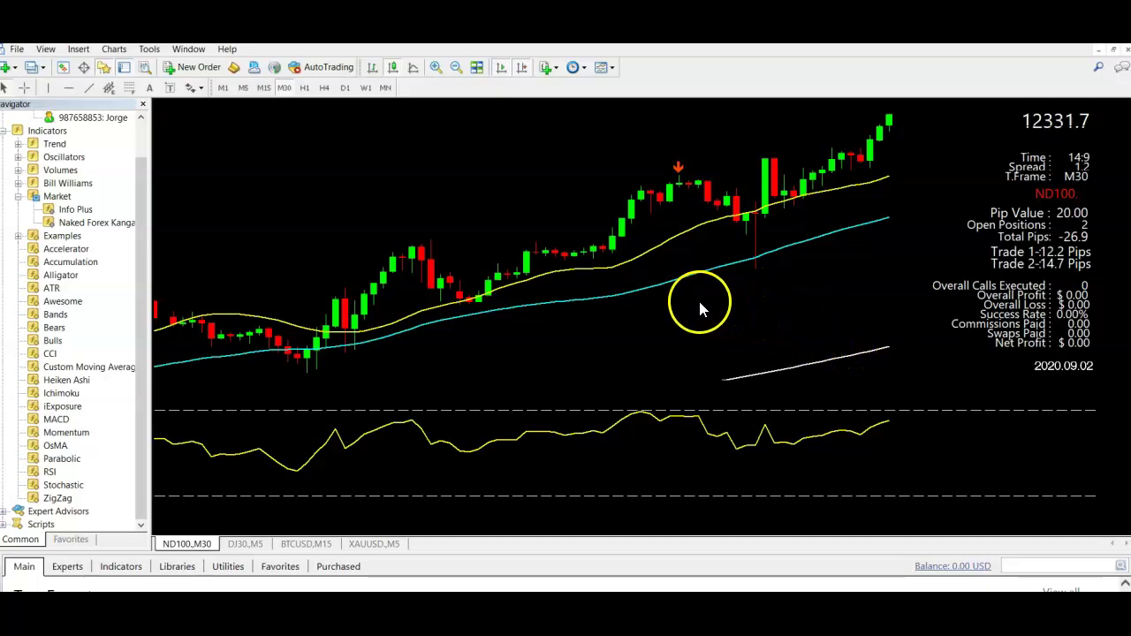
pyautogui.click(305, 94)
pyautogui.click(681, 202)
pyautogui.moveTo(743, 226)
# Step the ND100 chart down through the M15, M5 and M1 timeframes, examining the latest candles on M5
pyautogui.click(264, 88)
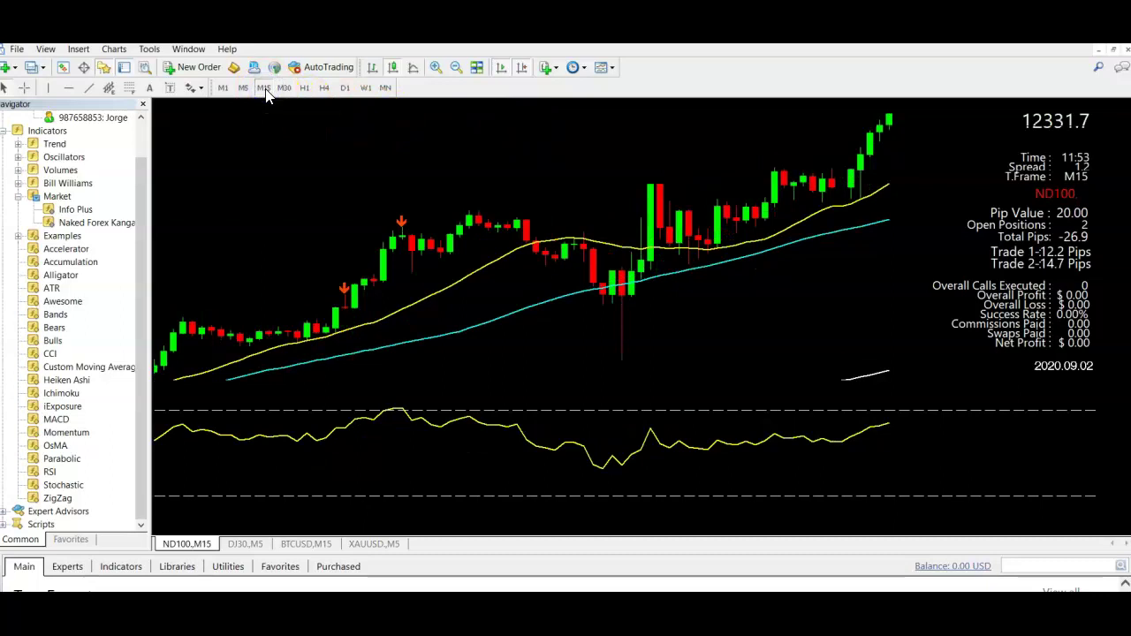
pyautogui.click(239, 89)
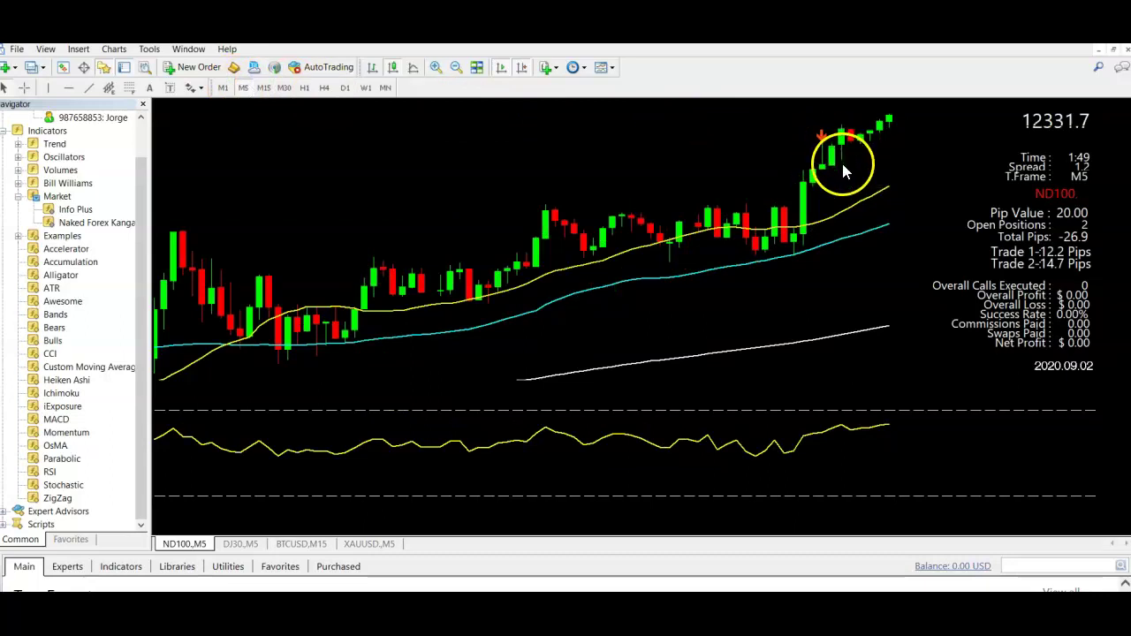
pyautogui.click(870, 182)
pyautogui.moveTo(875, 138)
pyautogui.click(222, 88)
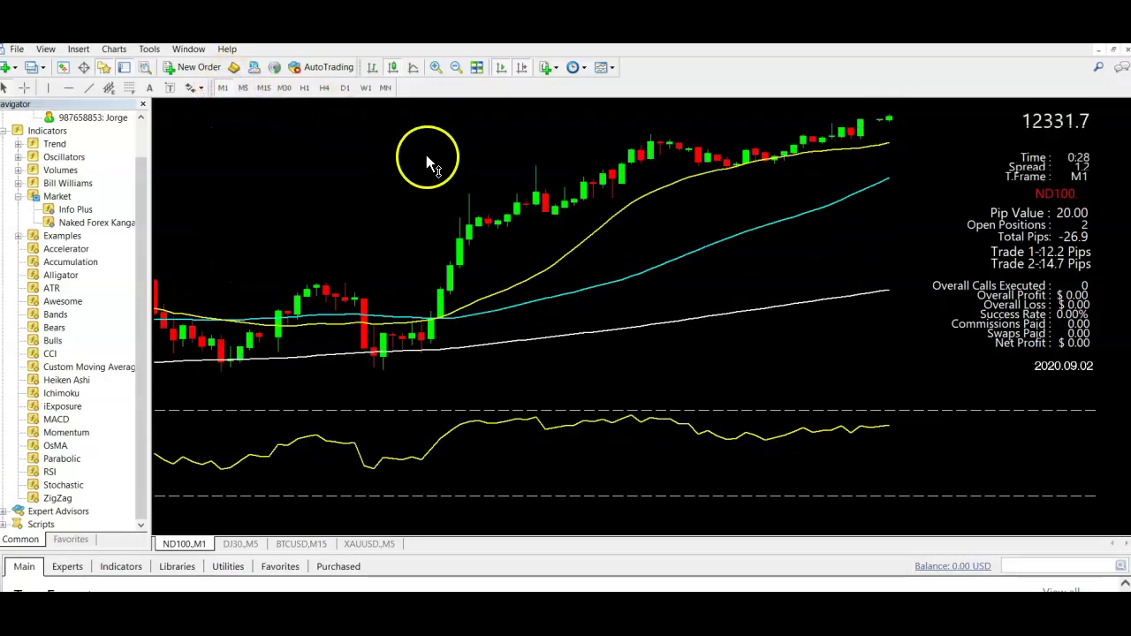
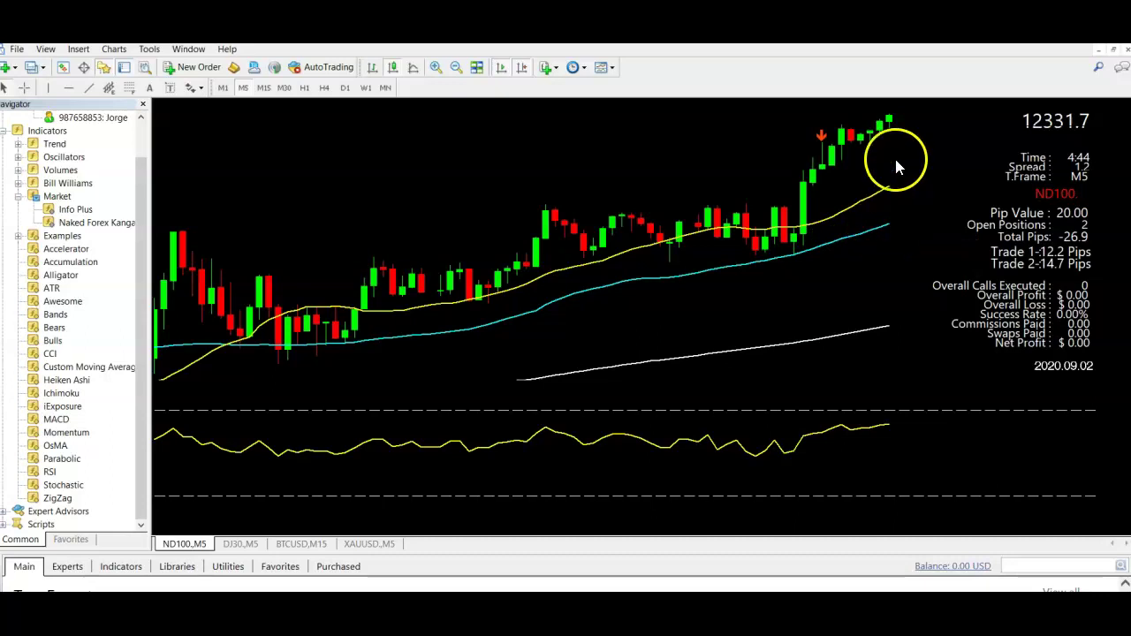
# Examine the latest M5 candles against the three moving averages, and remove the empty margin after the latest candle
pyautogui.moveTo(892, 227)
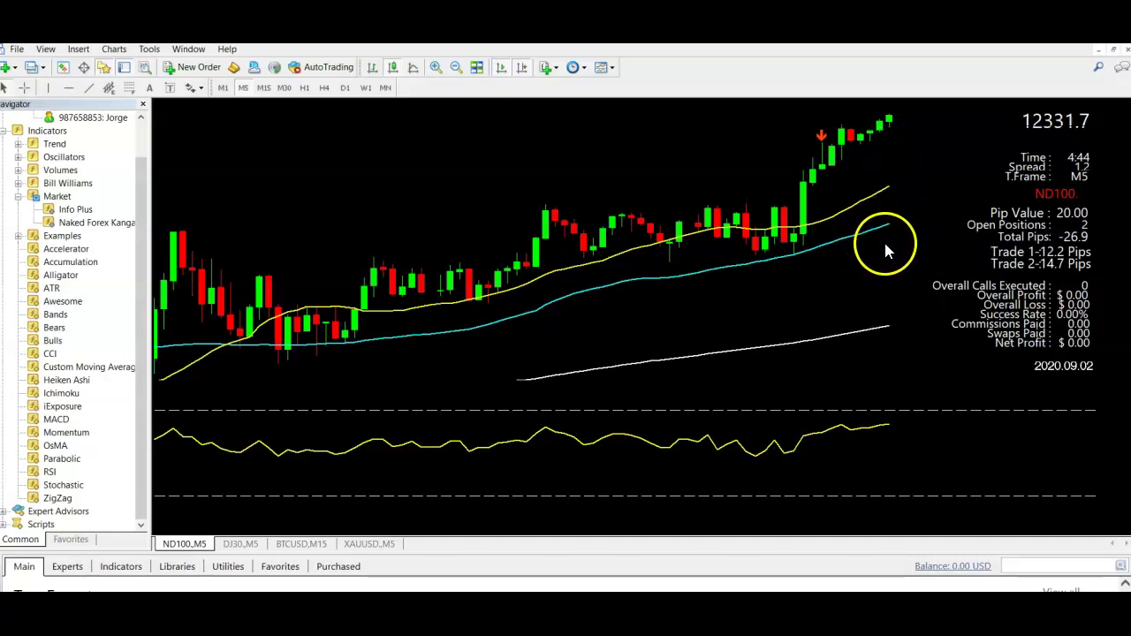
pyautogui.moveTo(894, 332)
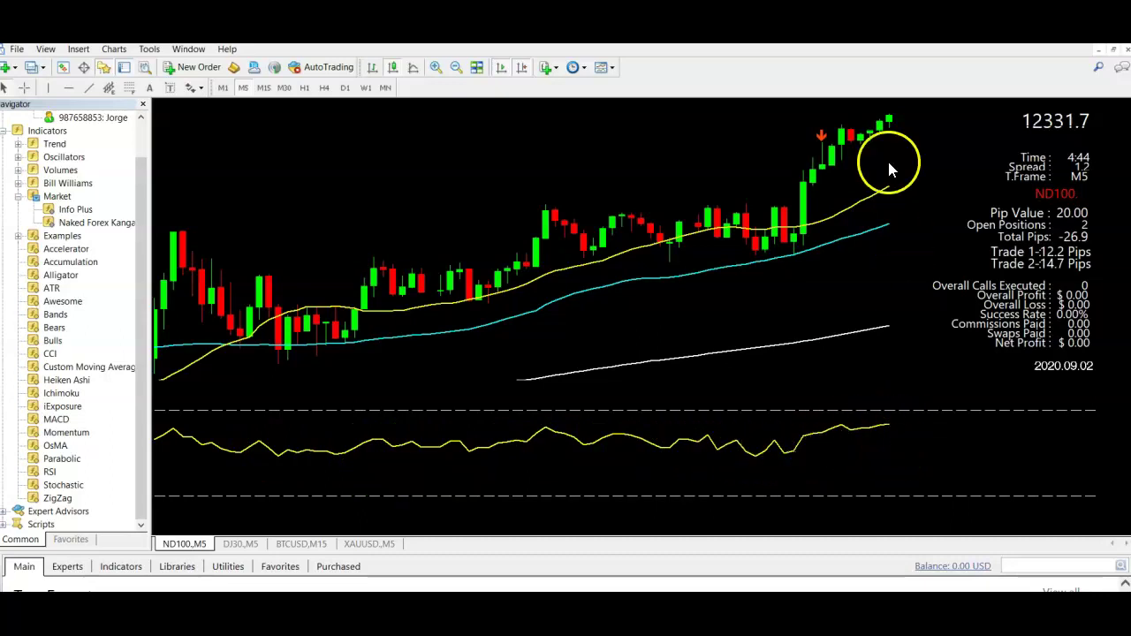
pyautogui.moveTo(770, 239)
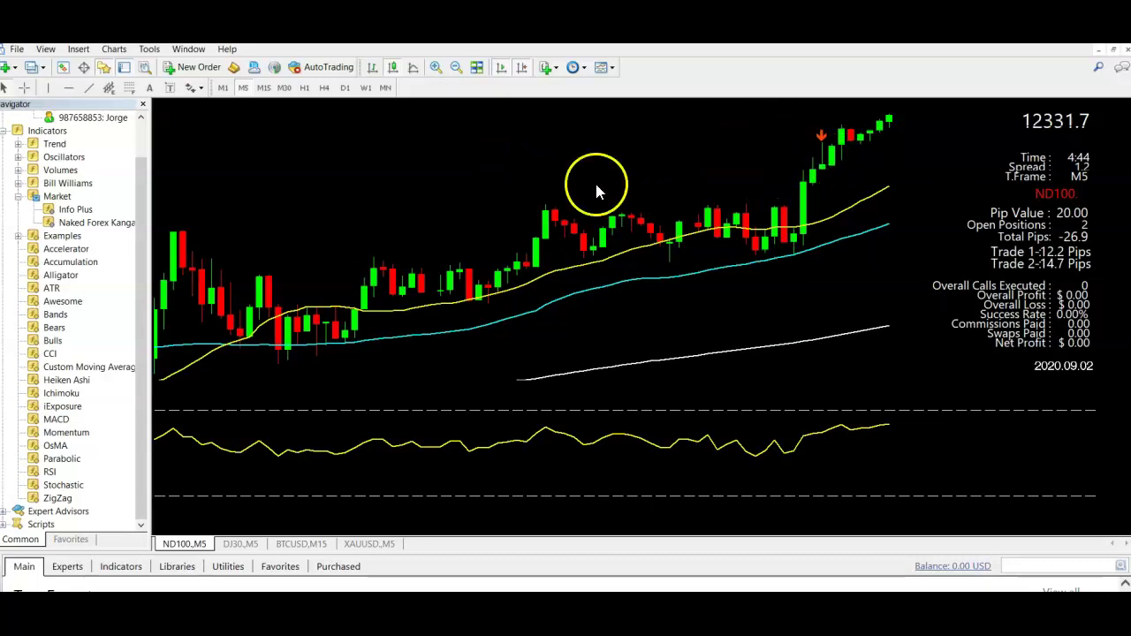
pyautogui.click(459, 68)
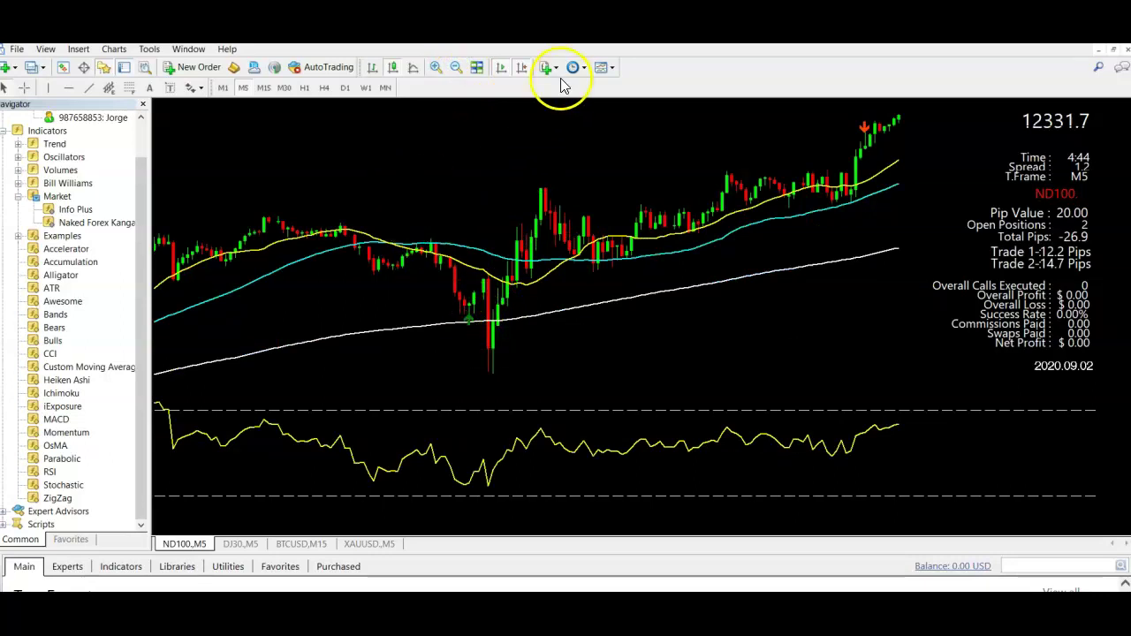
pyautogui.click(521, 70)
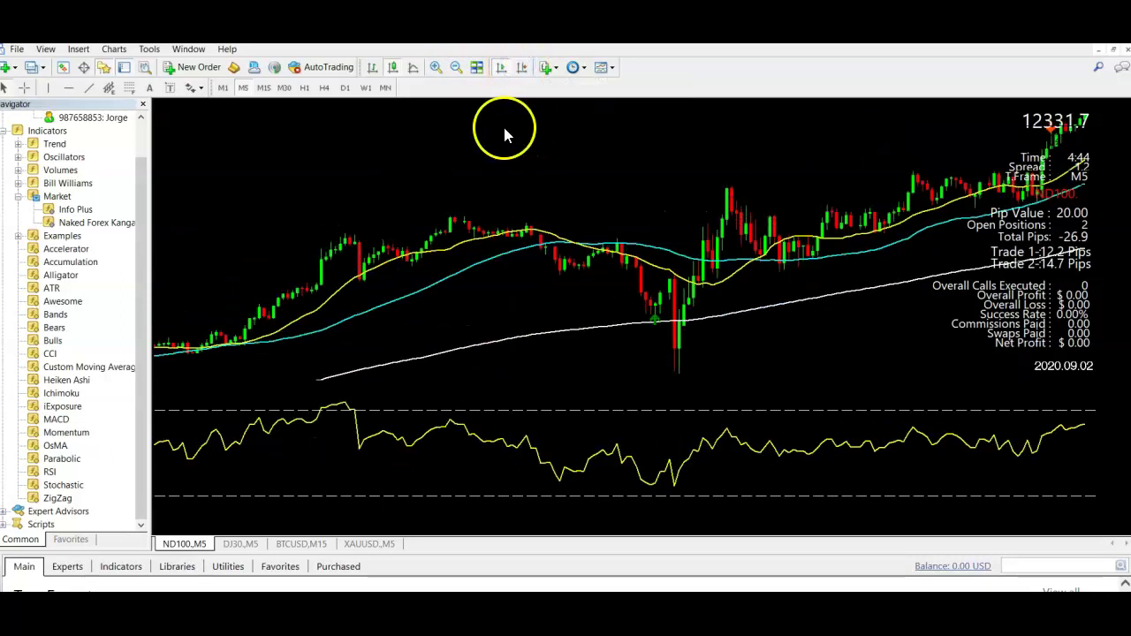
pyautogui.click(435, 68)
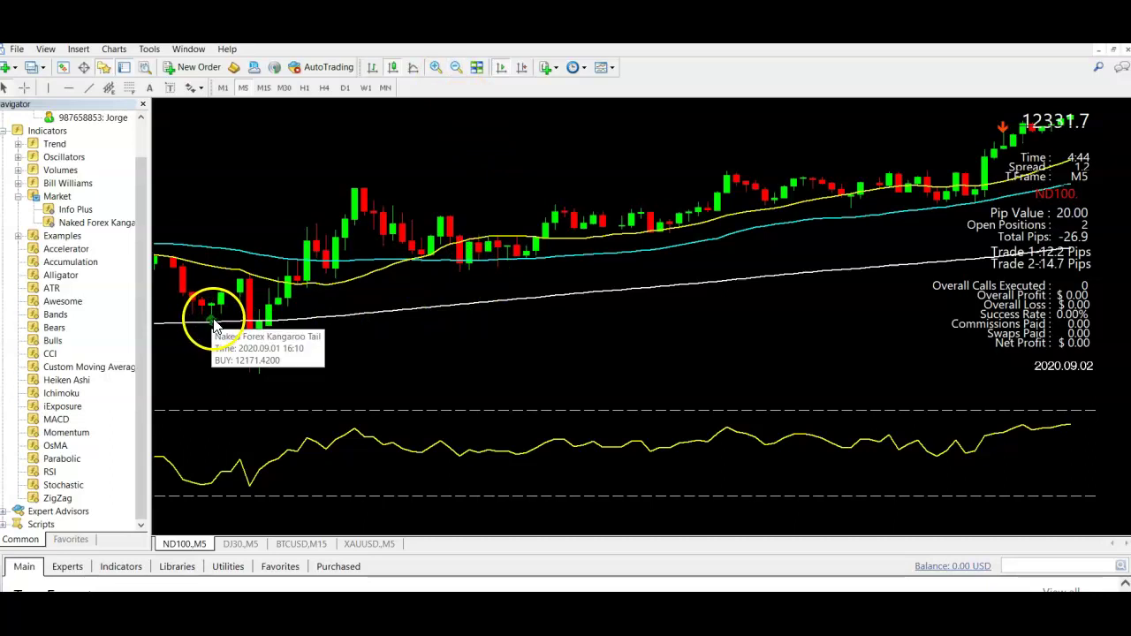
# Examine the M5 buy arrow of 2020.09.01 16:10, the candles around it and the preceding uptrend against the moving averages, back to the latest candle
pyautogui.moveTo(321, 352); pyautogui.dragTo(513, 330)
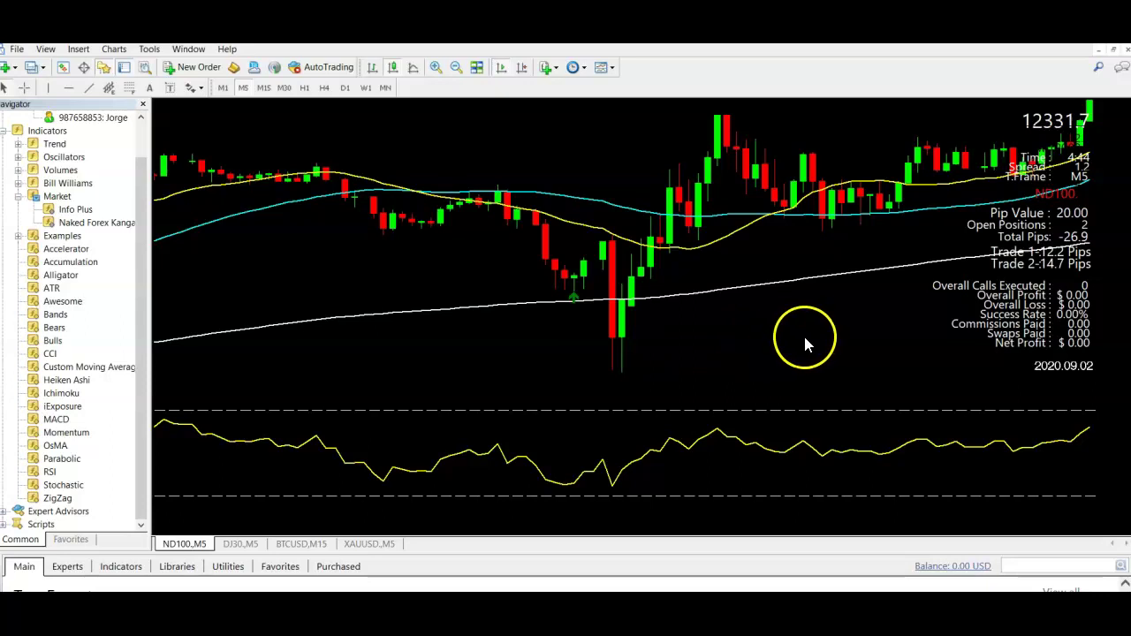
pyautogui.moveTo(802, 339); pyautogui.dragTo(747, 347)
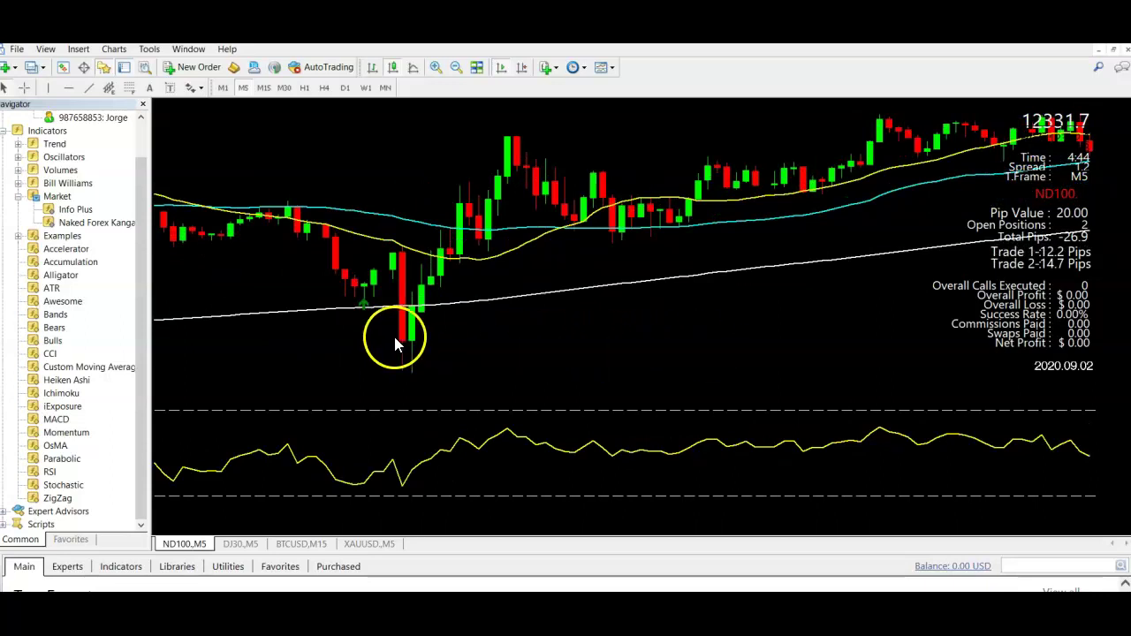
pyautogui.moveTo(556, 340); pyautogui.dragTo(687, 341)
pyautogui.moveTo(588, 353); pyautogui.dragTo(763, 353)
pyautogui.moveTo(765, 351)
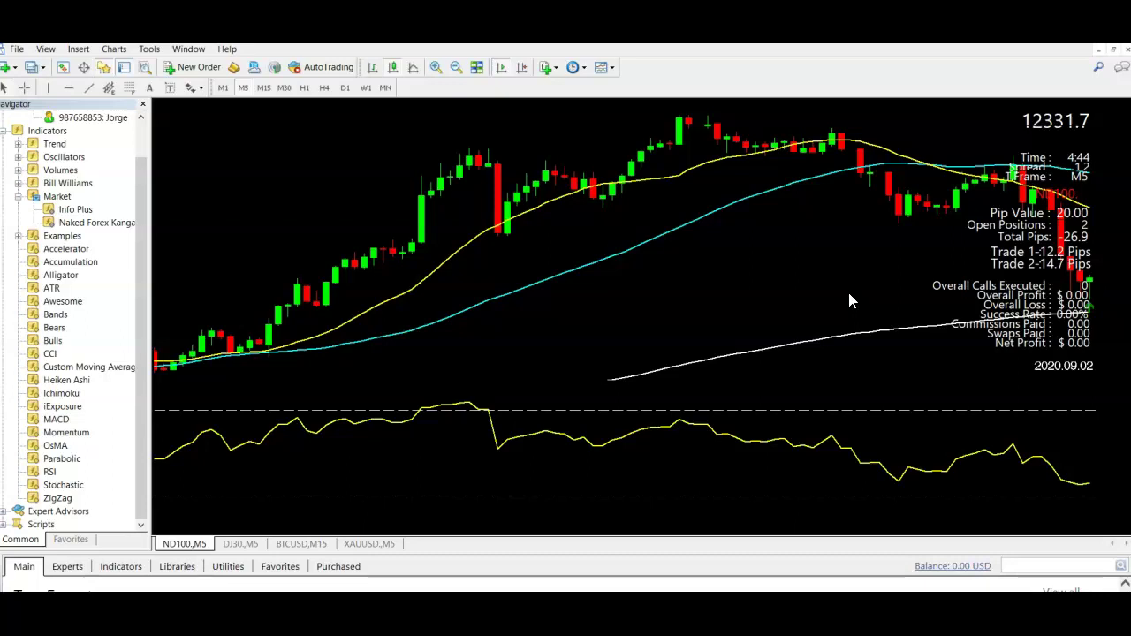
pyautogui.moveTo(866, 299); pyautogui.dragTo(790, 295)
pyautogui.click(906, 318)
pyautogui.moveTo(905, 318); pyautogui.dragTo(724, 341)
pyautogui.click(823, 328)
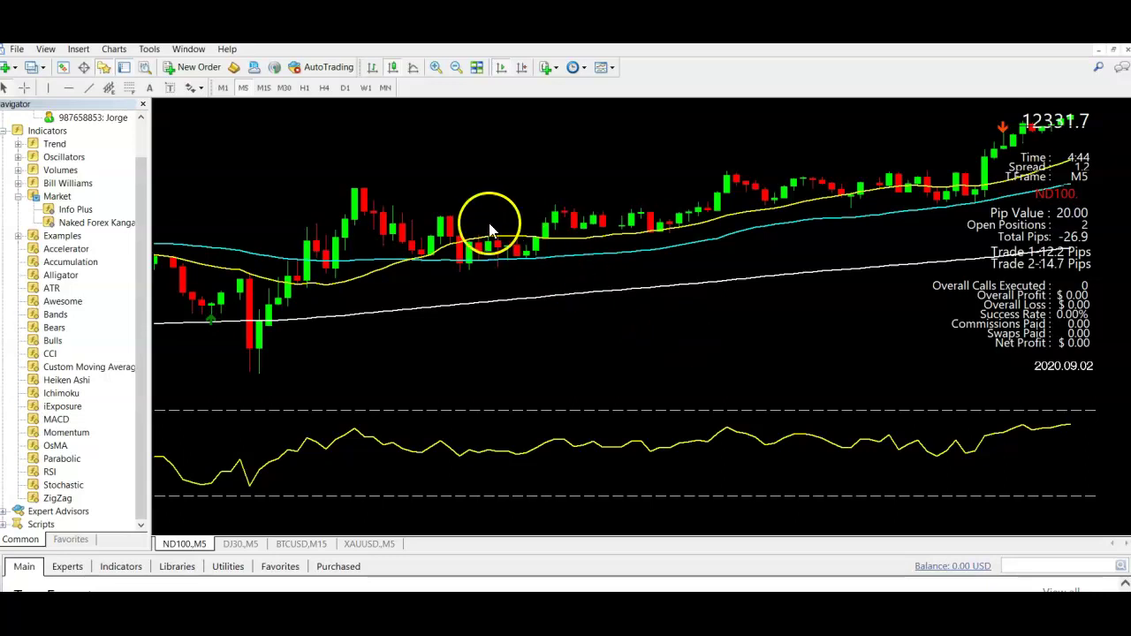
# Add the Naked Forex Kangaroo Tail indicator to the ND100 chart, allowing DLL imports and modification of Signals settings
pyautogui.click(108, 225)
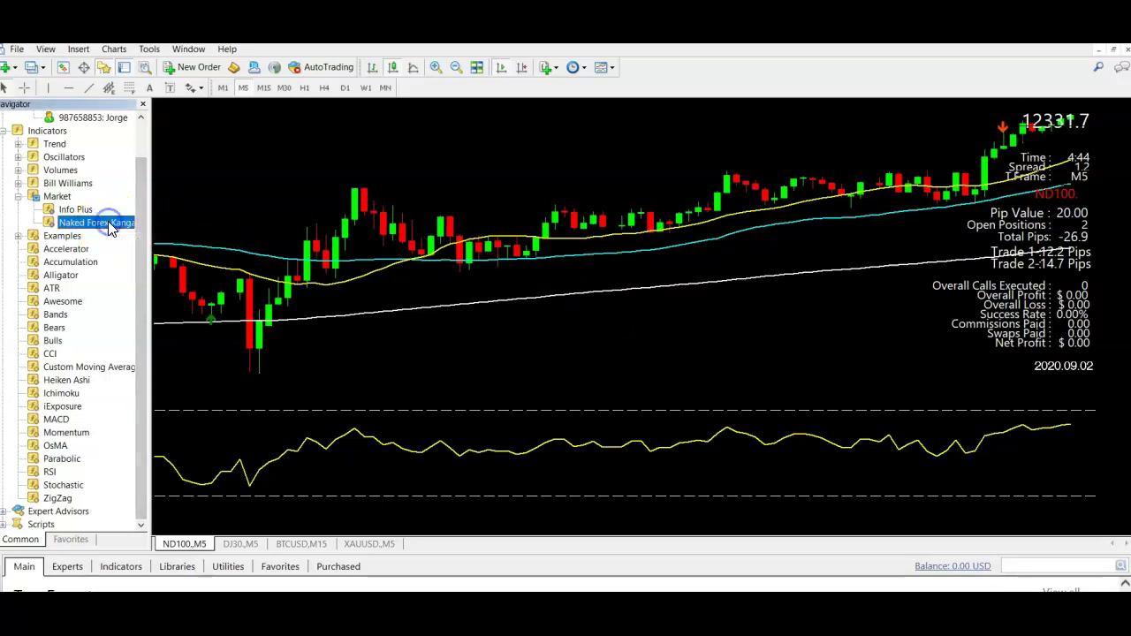
pyautogui.click(55, 198)
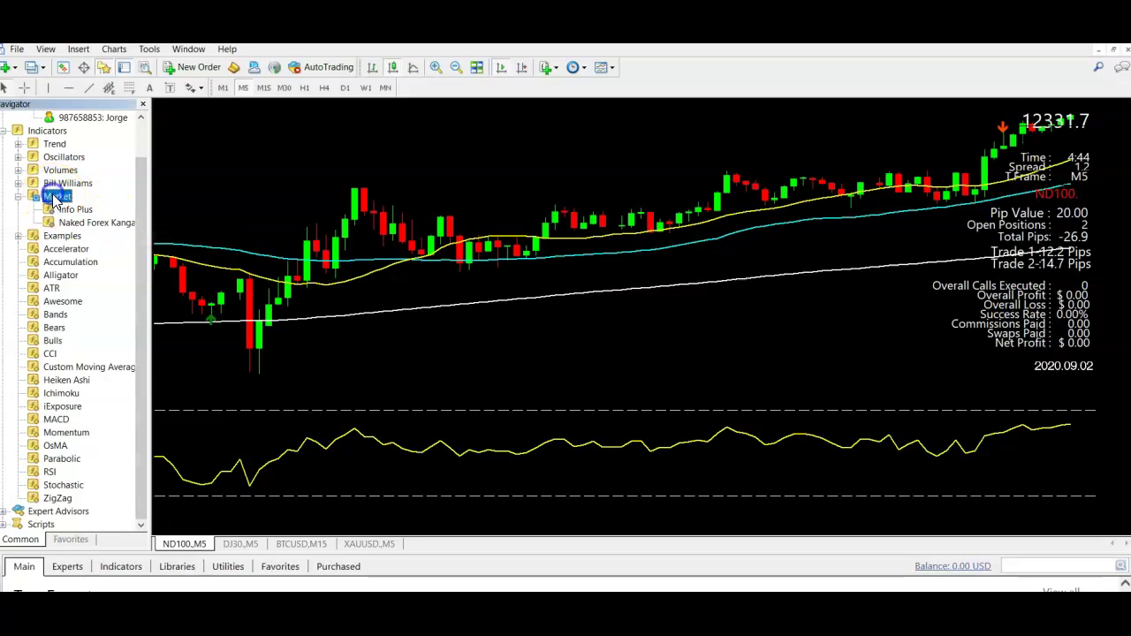
pyautogui.click(88, 225)
pyautogui.moveTo(88, 225); pyautogui.dragTo(467, 215)
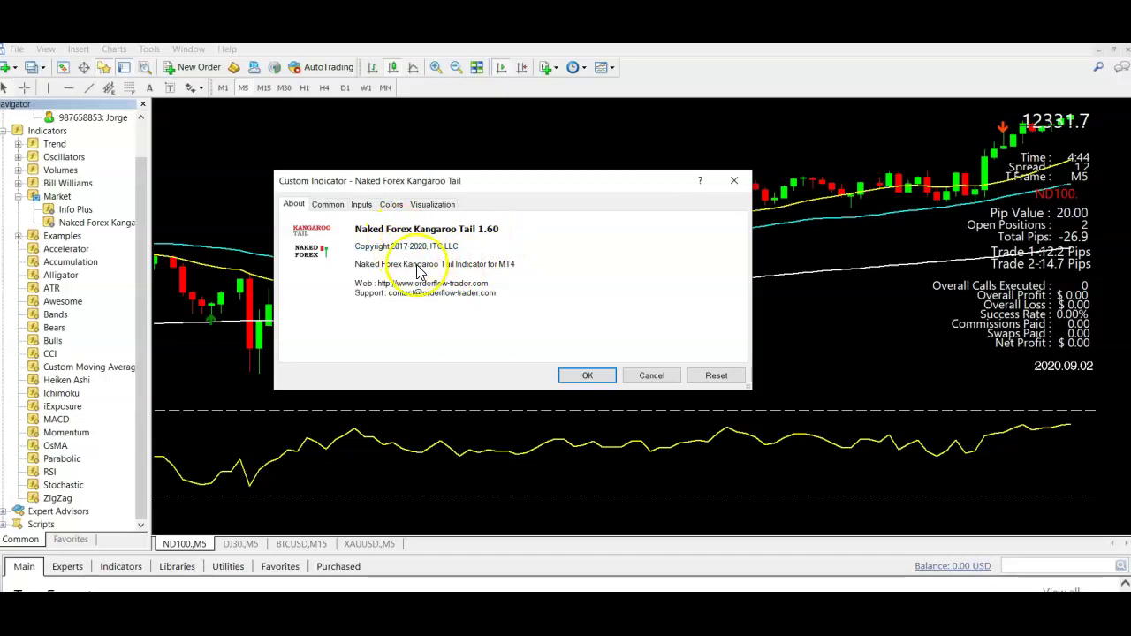
pyautogui.click(328, 205)
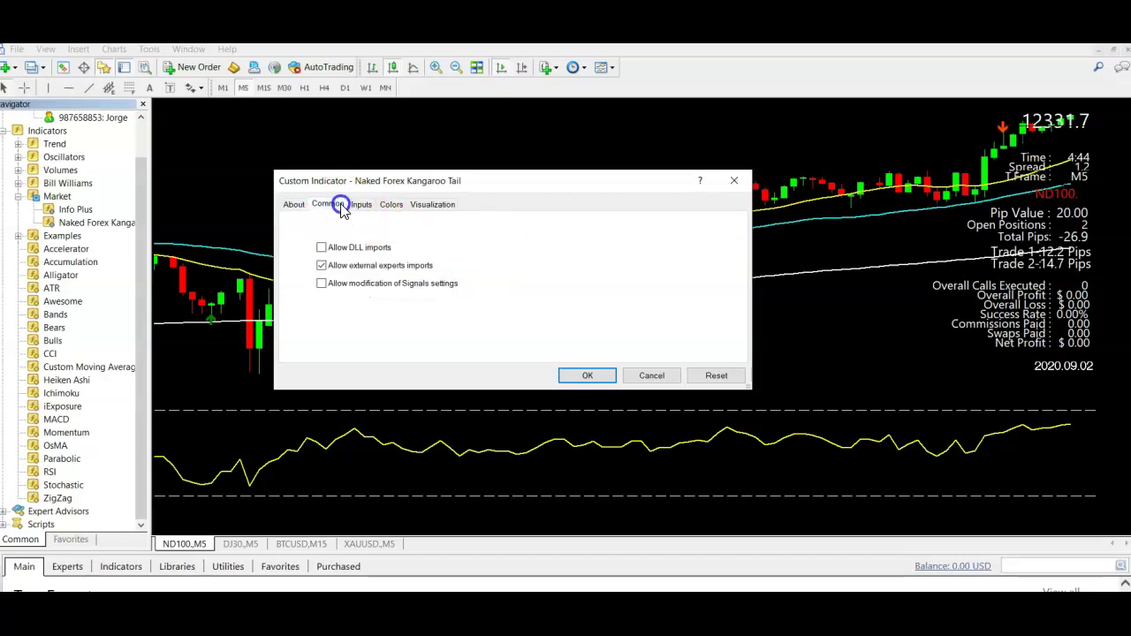
pyautogui.click(323, 248)
pyautogui.click(323, 285)
# Set the Kangaroo Tail indicator's SoundAlerts input to true
pyautogui.click(362, 204)
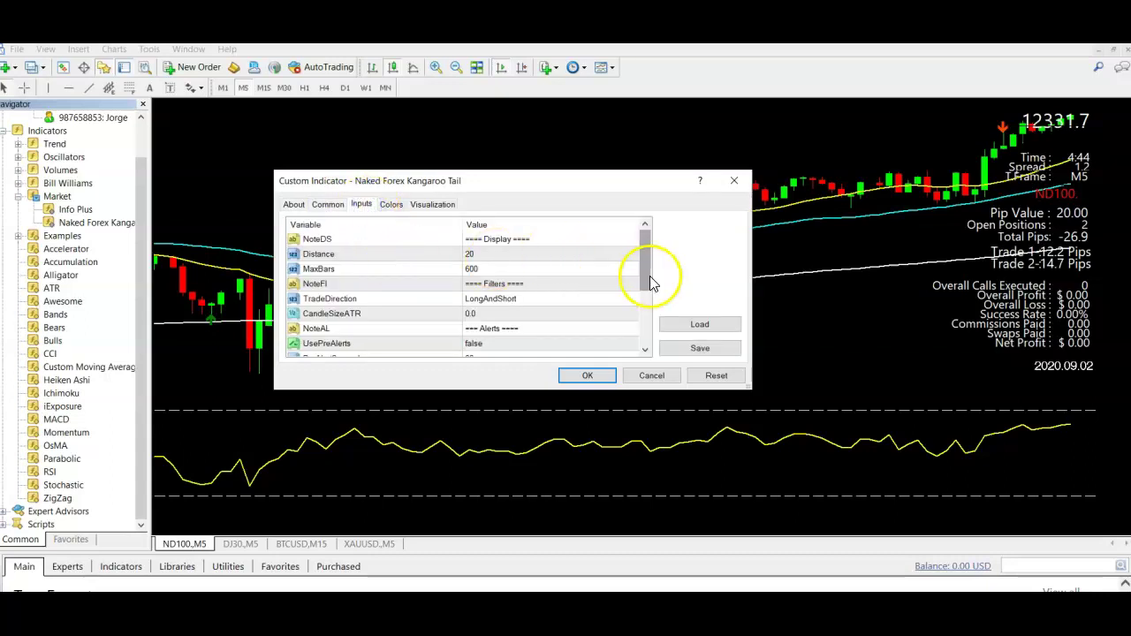
pyautogui.moveTo(649, 276); pyautogui.dragTo(657, 350)
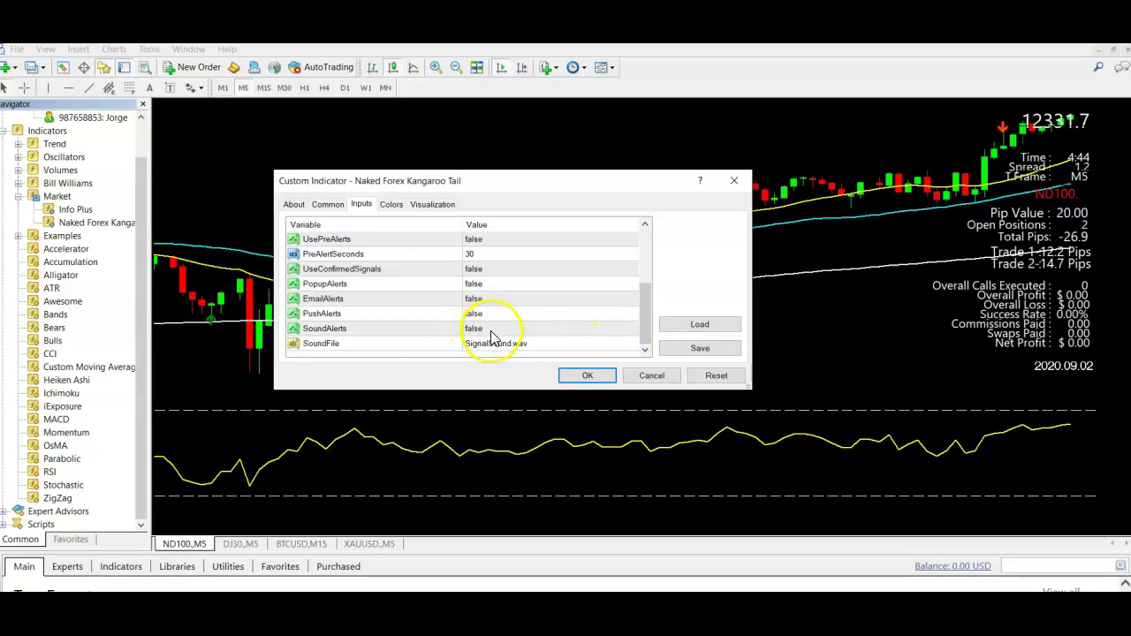
pyautogui.click(492, 333)
pyautogui.click(492, 334)
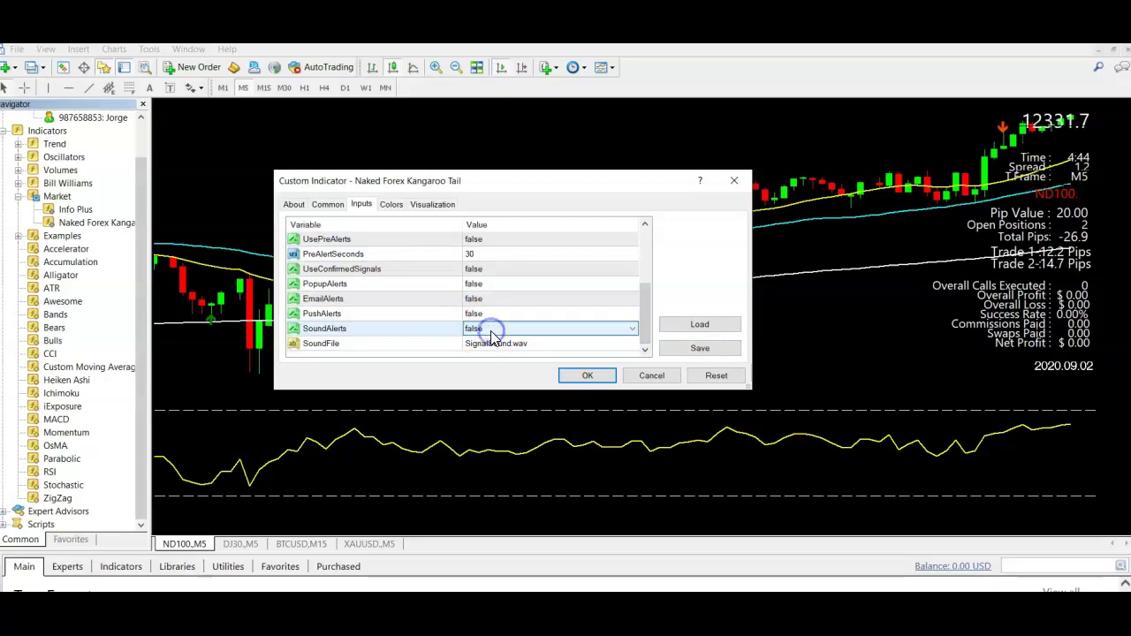
pyautogui.click(492, 334)
pyautogui.click(487, 351)
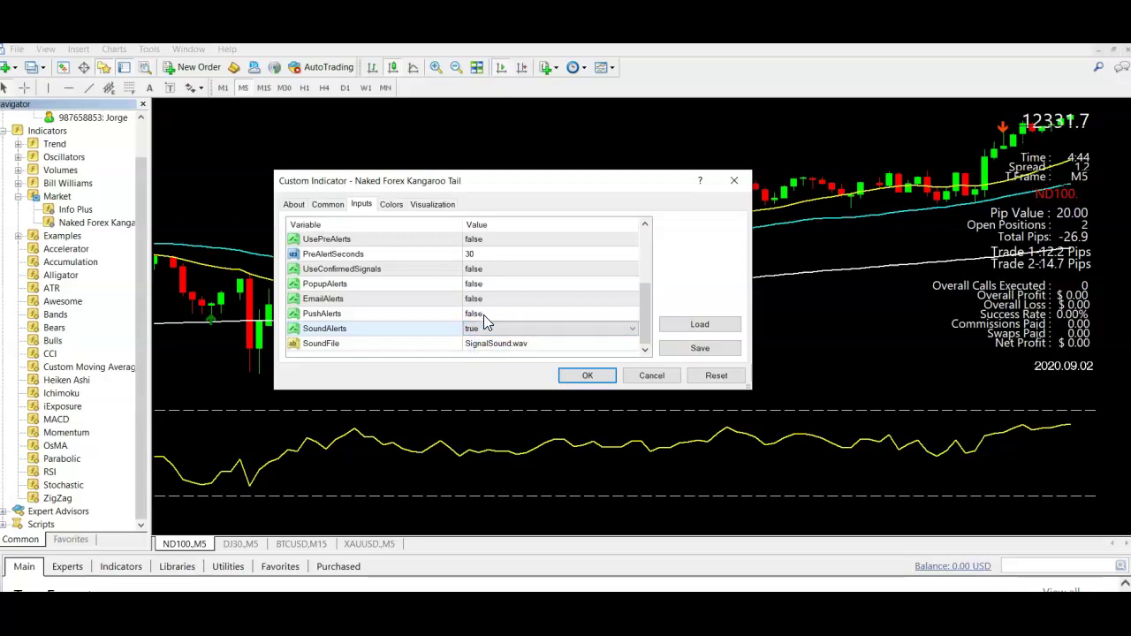
# Set the indicator's PushAlerts and PopupAlerts inputs to true
pyautogui.click(483, 315)
pyautogui.click(483, 315)
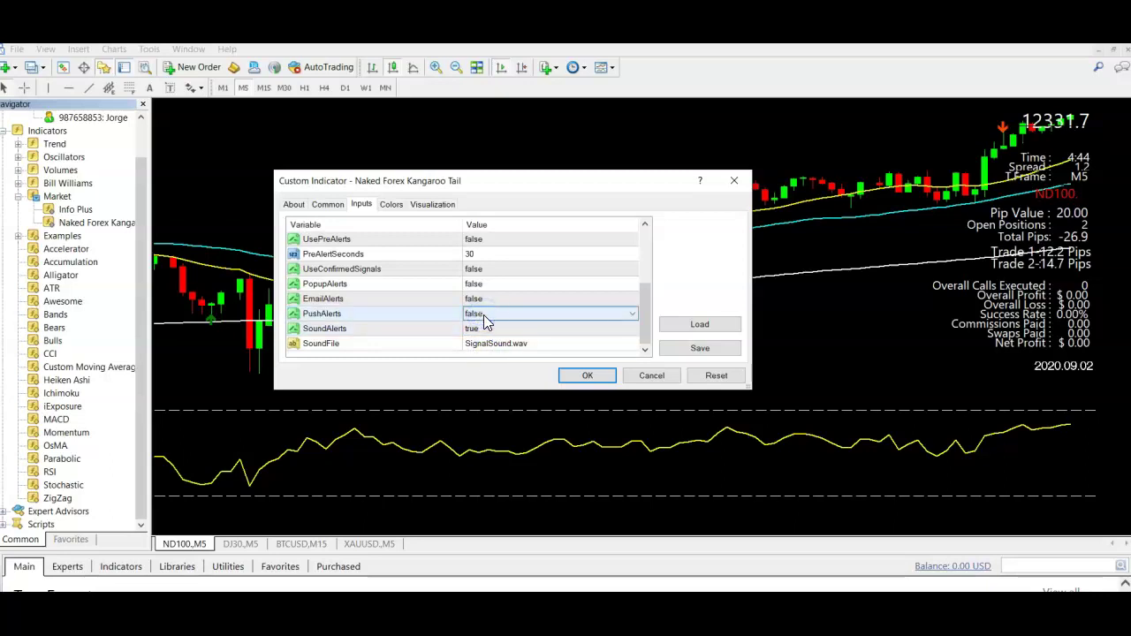
pyautogui.click(484, 315)
pyautogui.click(483, 335)
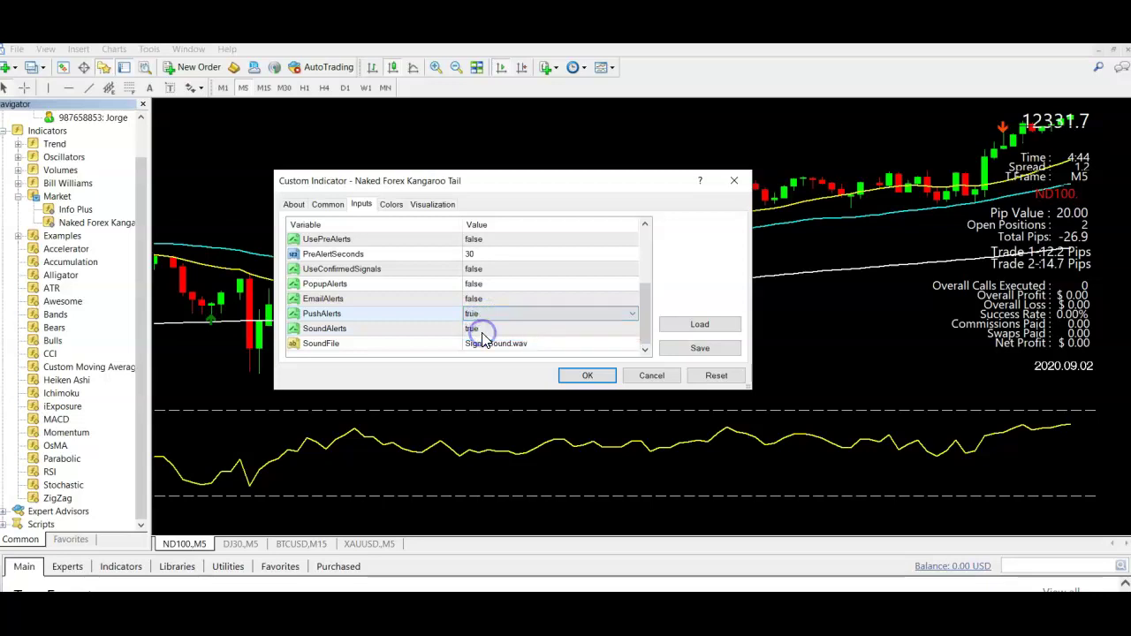
pyautogui.click(491, 284)
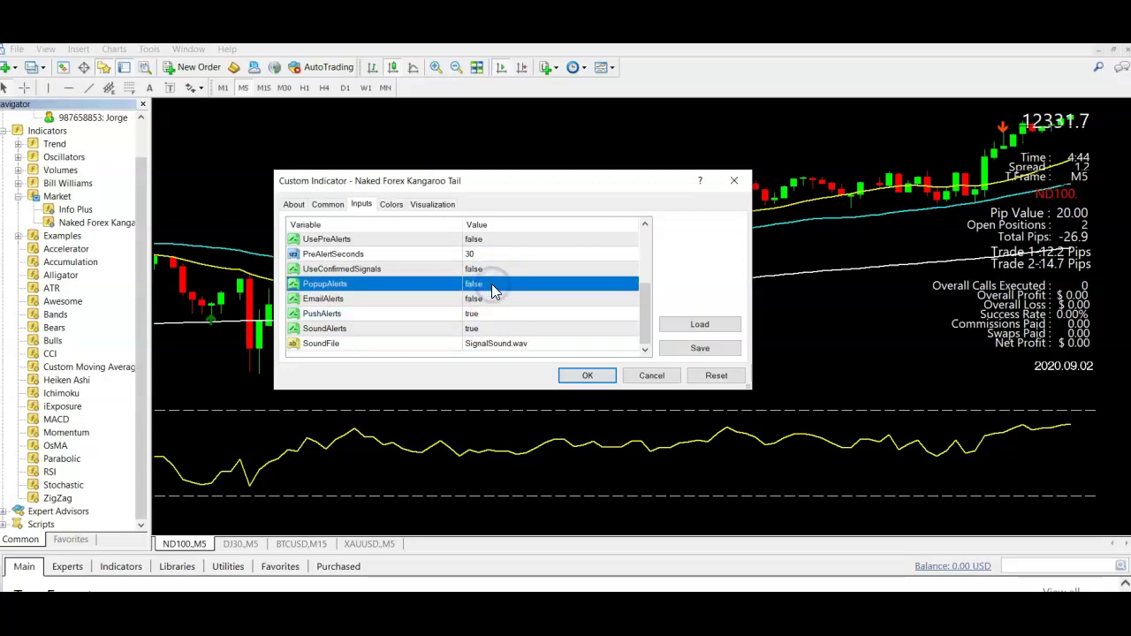
pyautogui.click(491, 283)
pyautogui.click(492, 288)
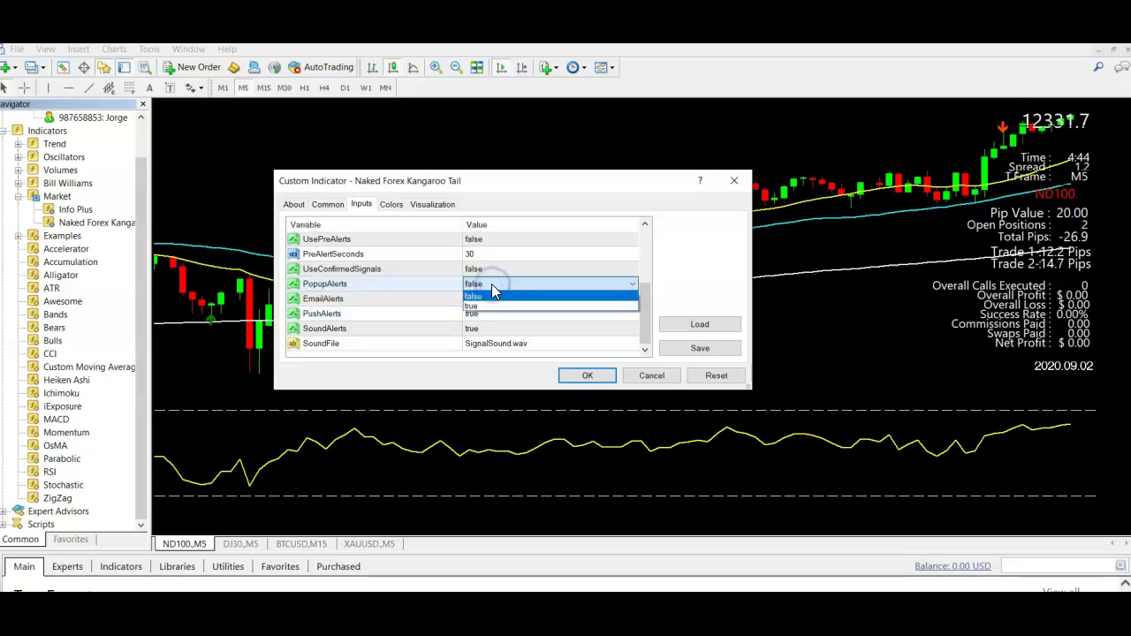
pyautogui.click(488, 306)
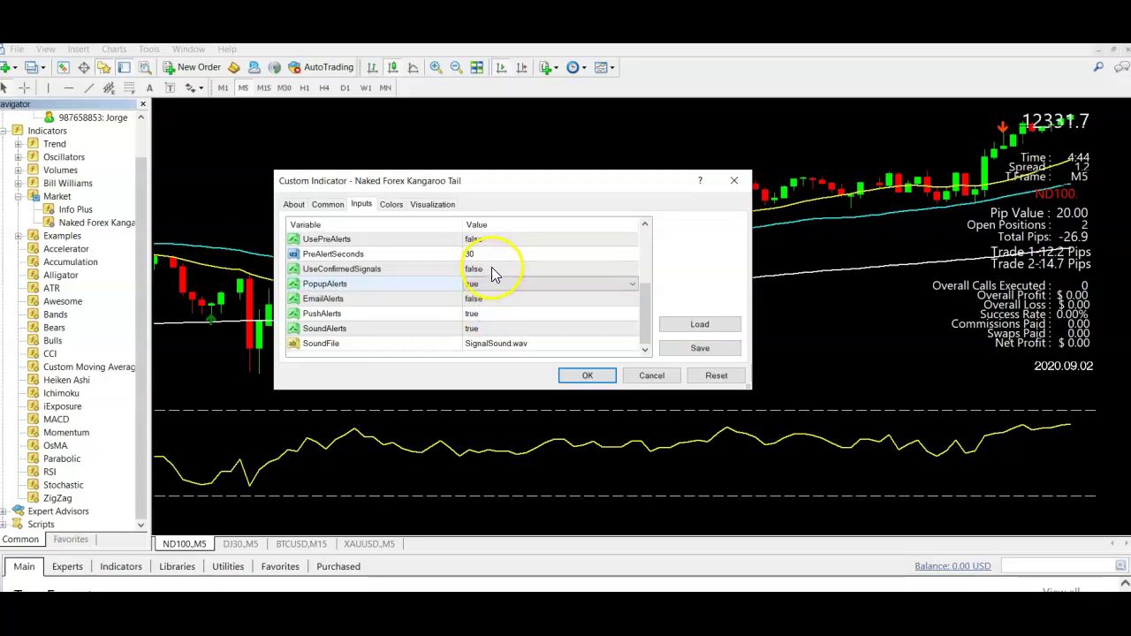
# Leave UseConfirmedSignals at false and apply the indicator after reviewing its arrow colours and timeframe visualization settings
pyautogui.click(491, 269)
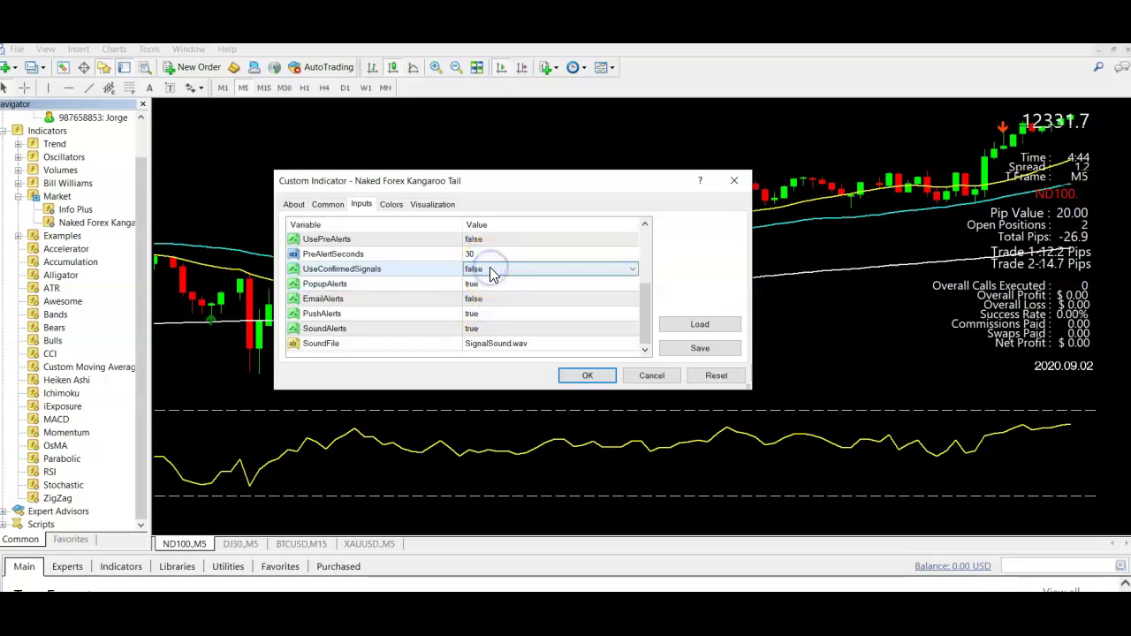
pyautogui.click(491, 269)
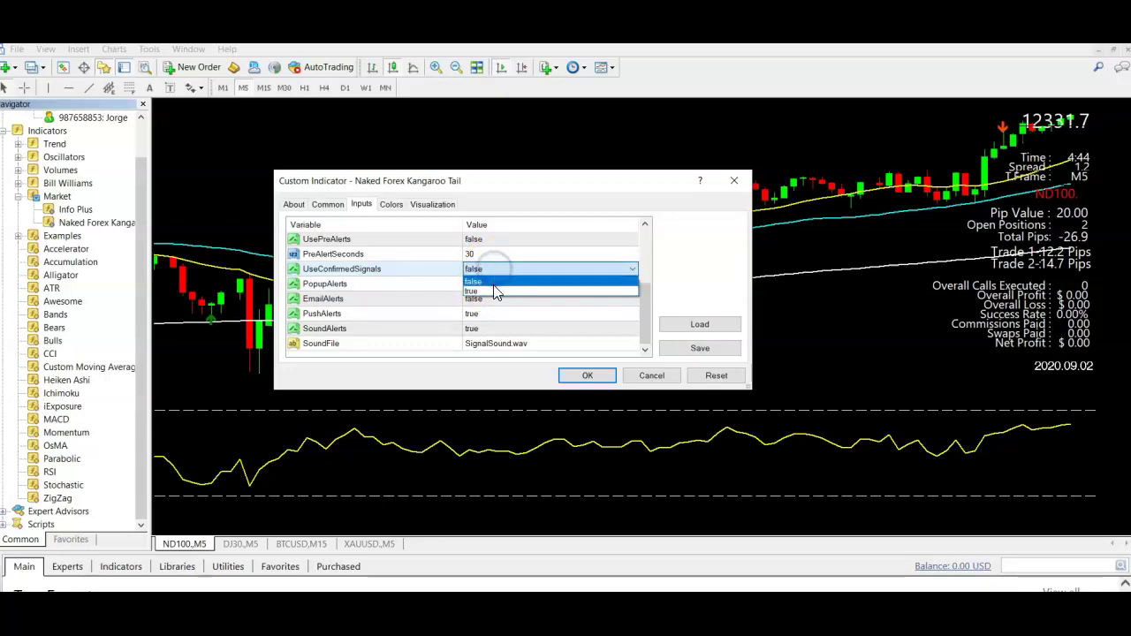
pyautogui.click(493, 284)
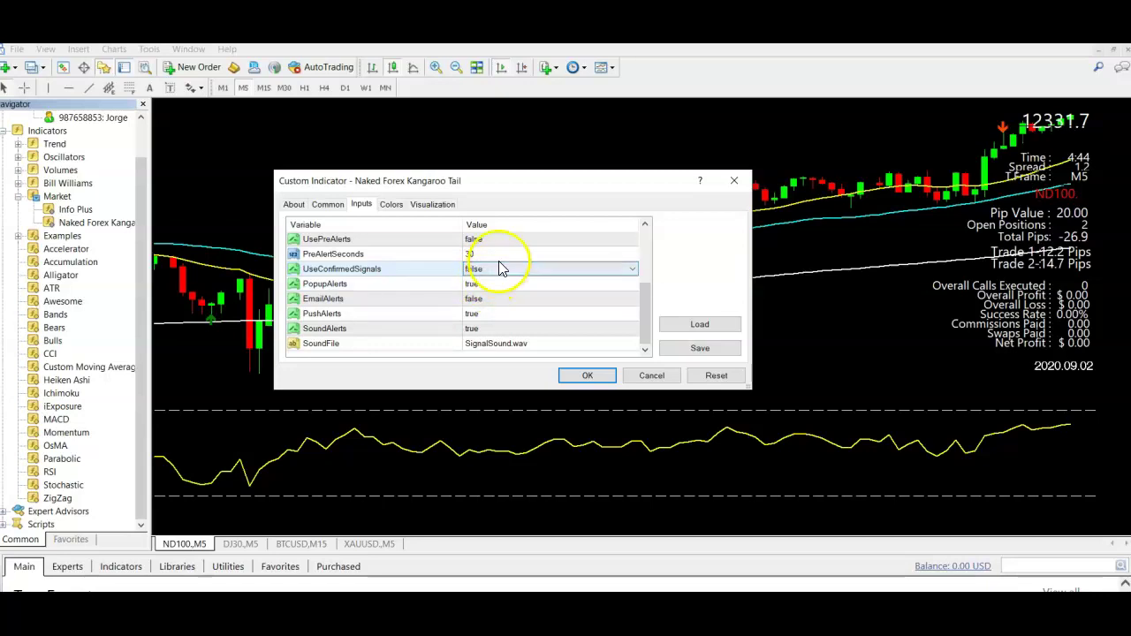
pyautogui.moveTo(643, 307)
pyautogui.mouseDown()
pyautogui.moveTo(640, 240)
pyautogui.moveTo(648, 303)
pyautogui.mouseUp()
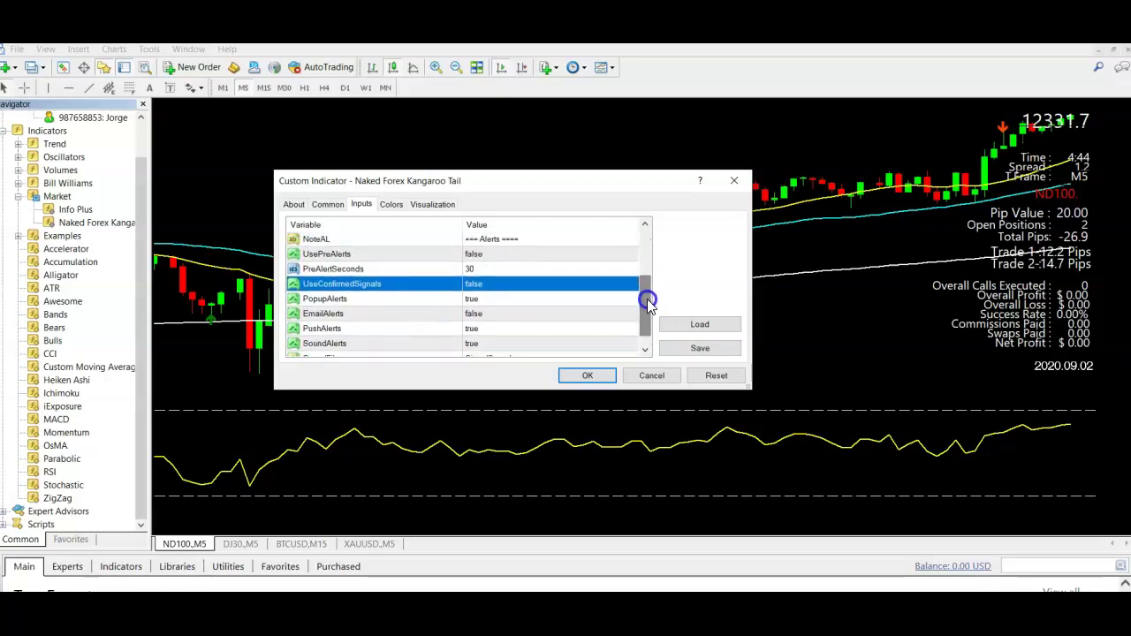
pyautogui.click(394, 205)
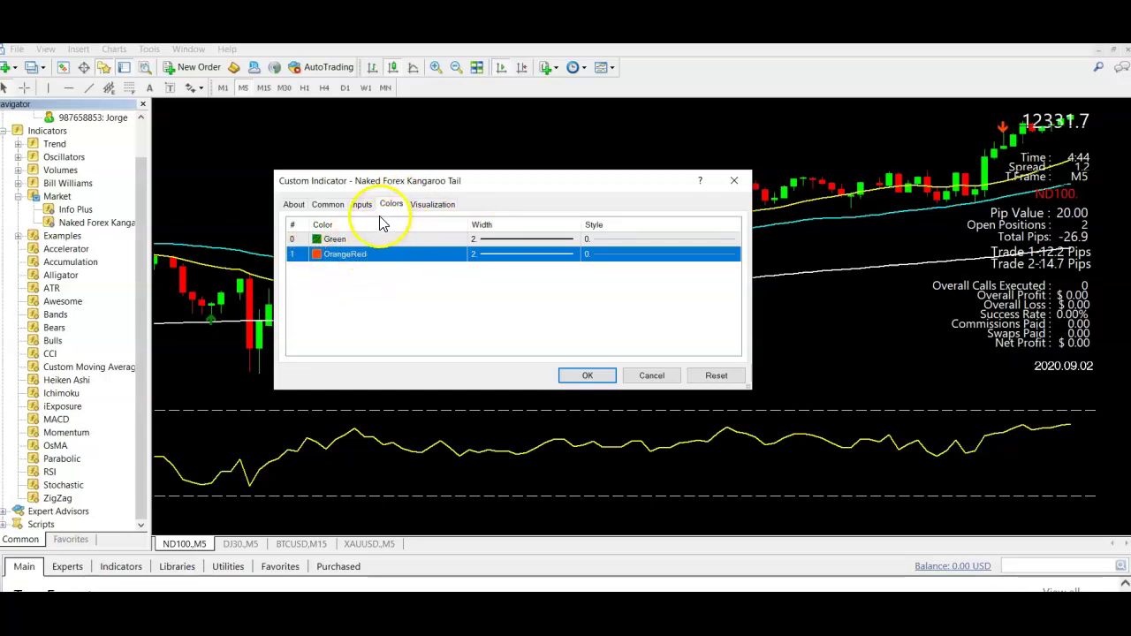
pyautogui.click(432, 206)
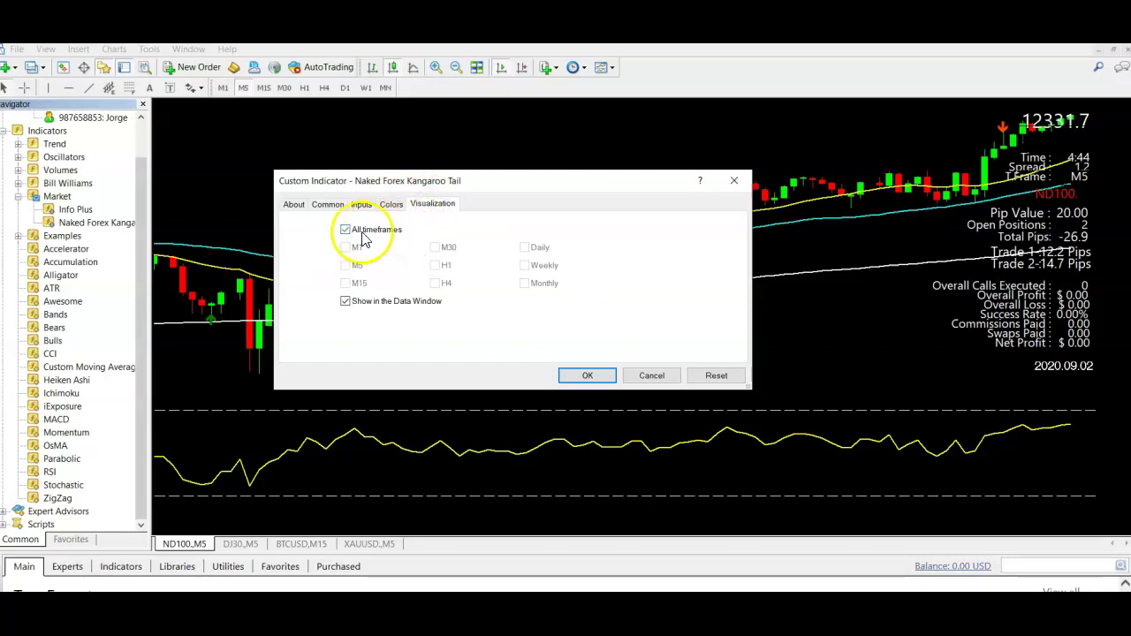
pyautogui.click(609, 375)
pyautogui.click(594, 327)
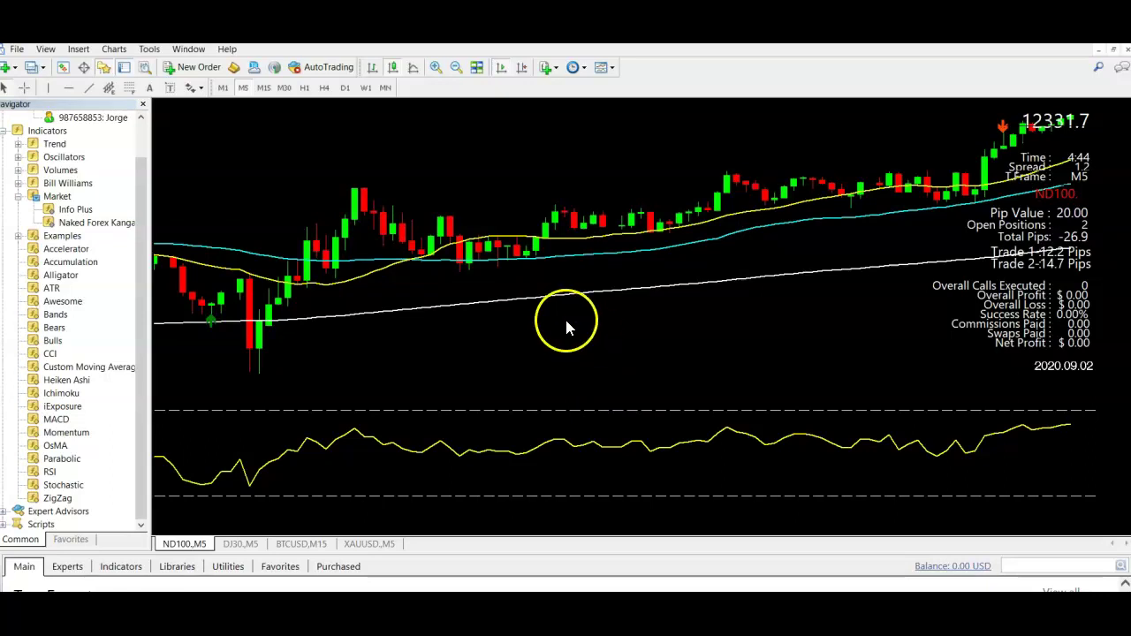
# Apply the template "Template_nameBEST INDICATOR KANGAROO PIPS" to the ND100 M5 chart
pyautogui.rightClick(566, 300)
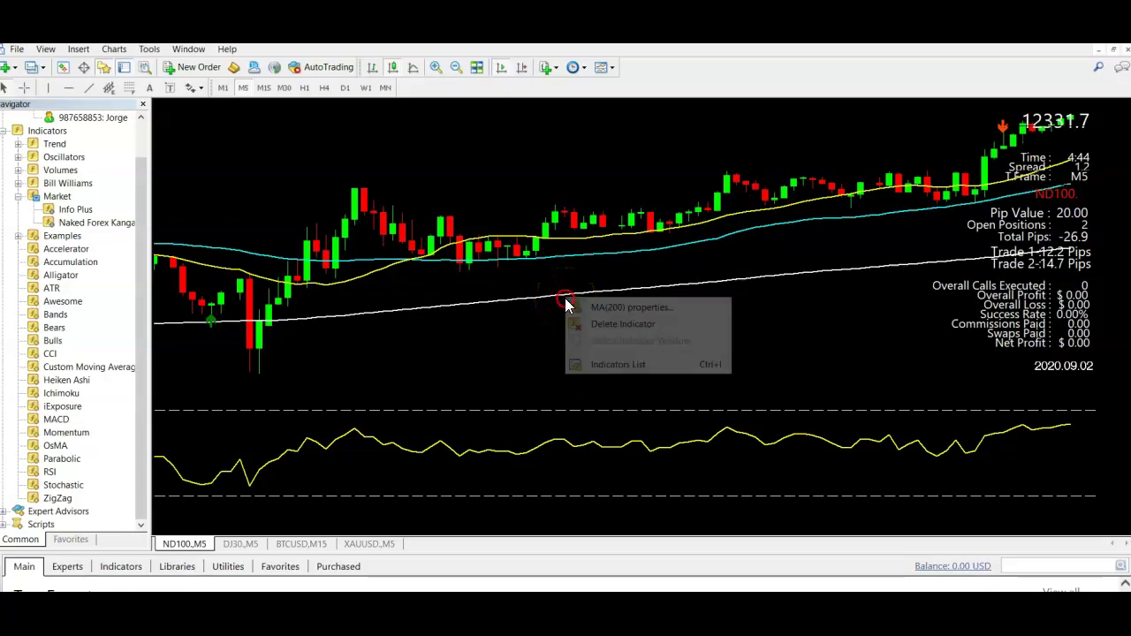
pyautogui.click(534, 288)
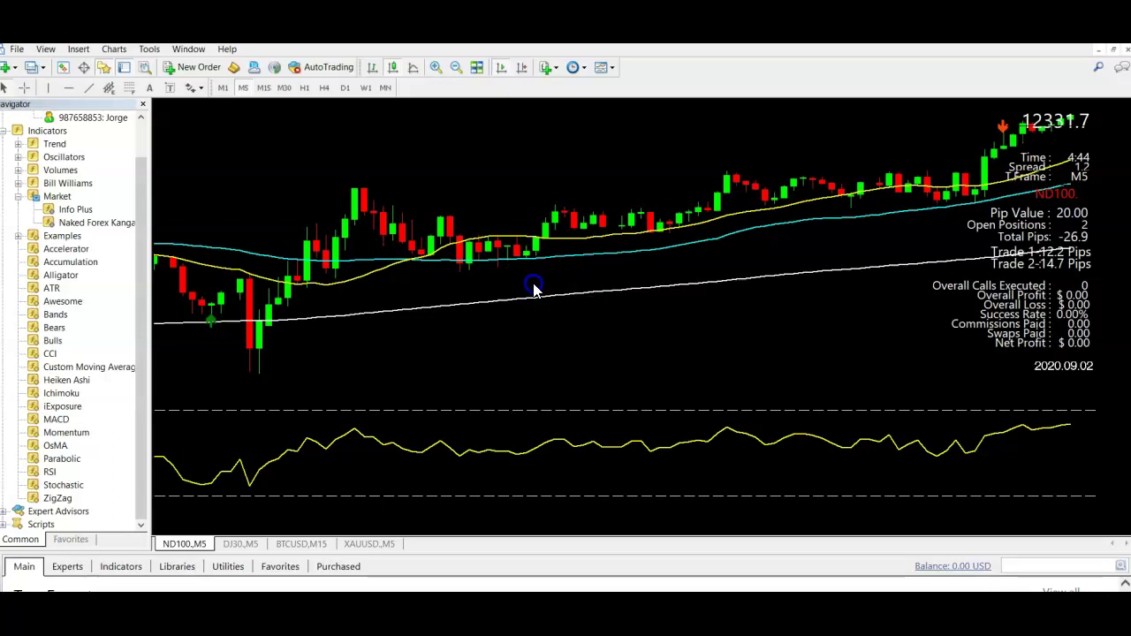
pyautogui.rightClick(555, 370)
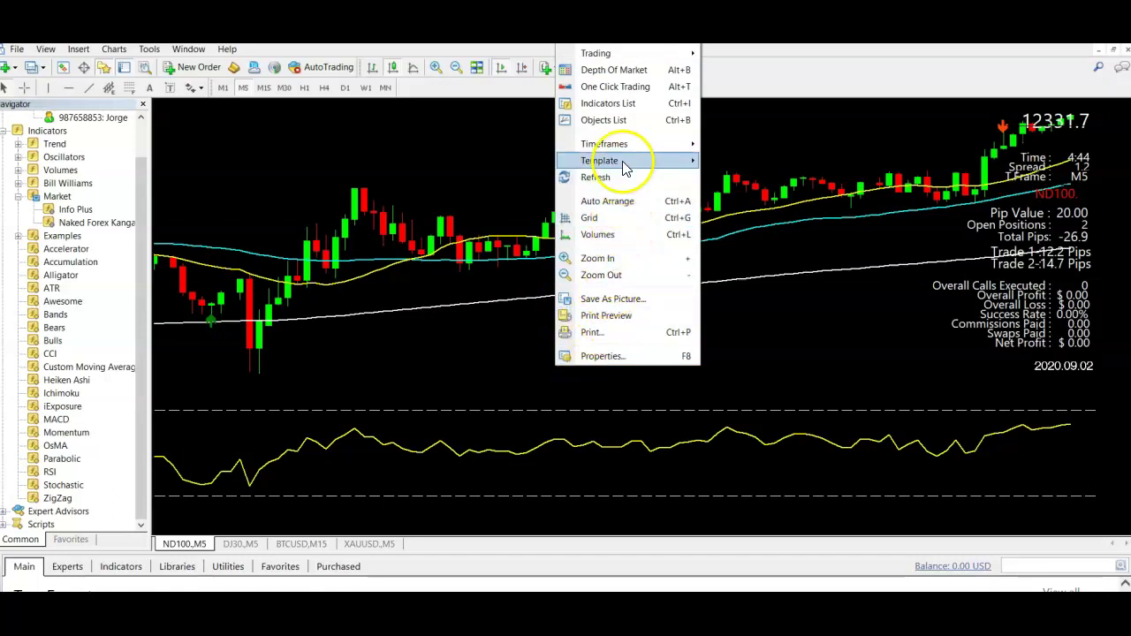
pyautogui.moveTo(623, 152)
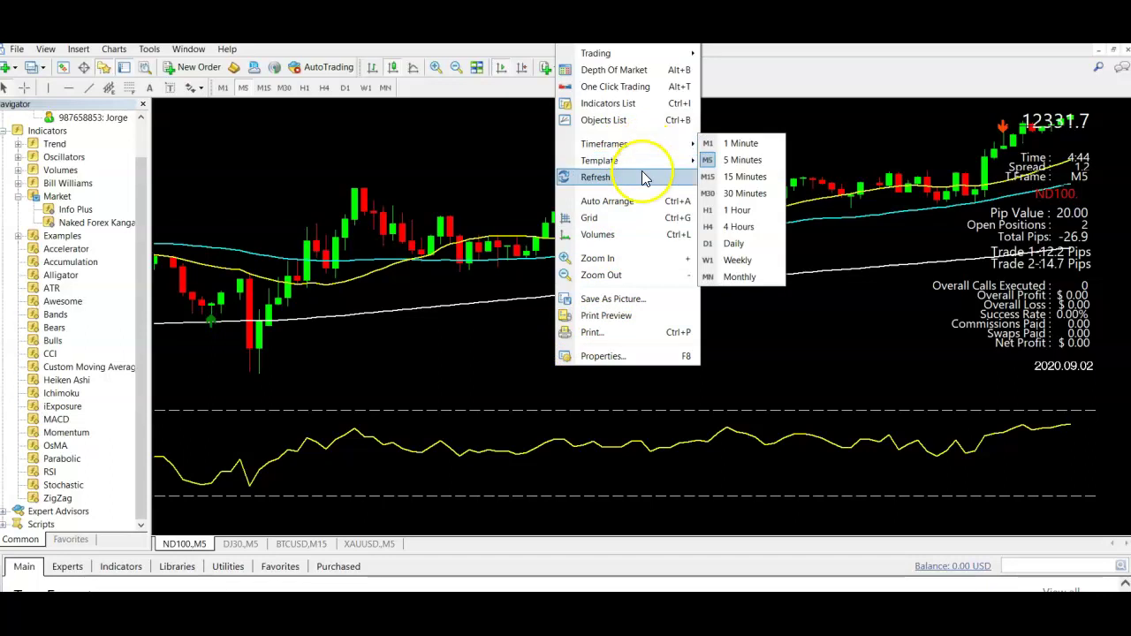
pyautogui.moveTo(648, 168)
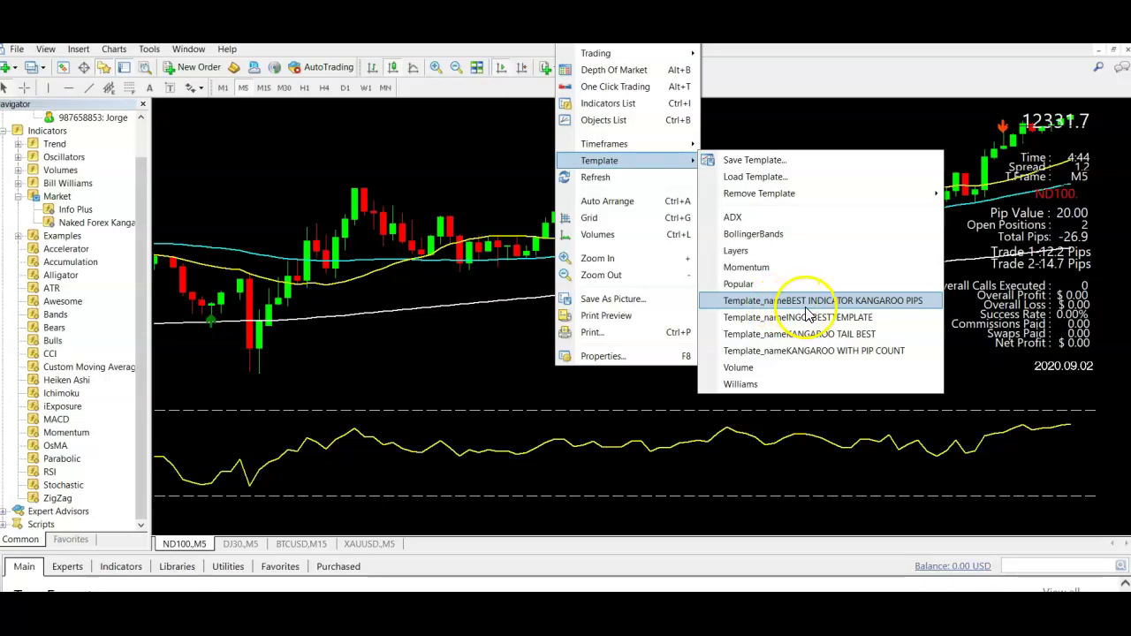
pyautogui.click(878, 305)
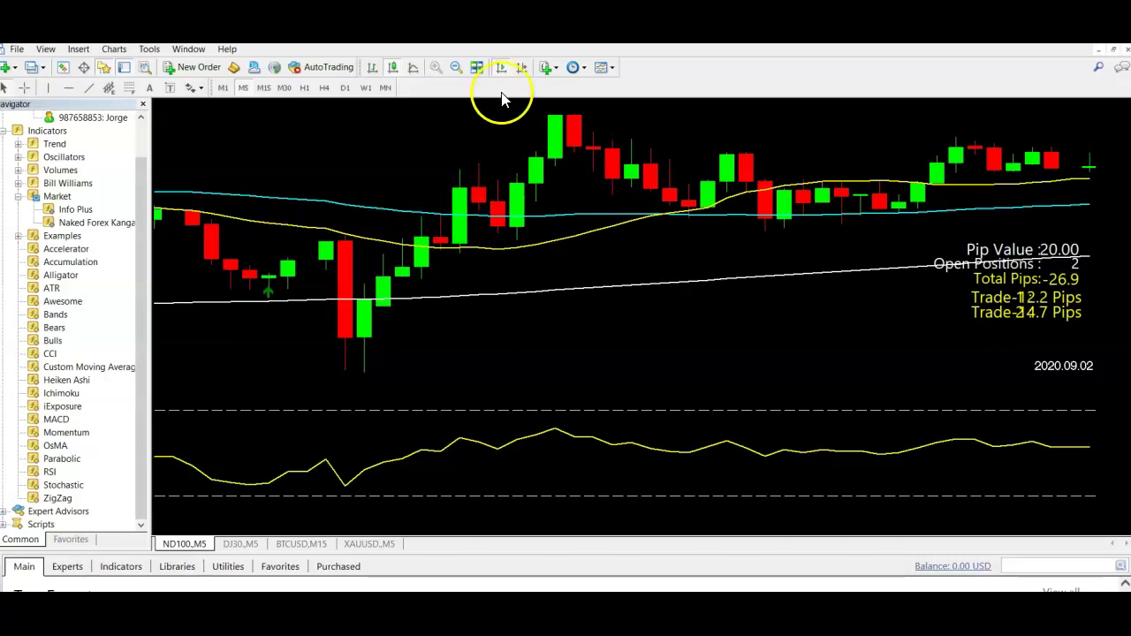
# Tile all open chart windows, then maximize the ND100 chart and zoom it out two levels
pyautogui.click(477, 67)
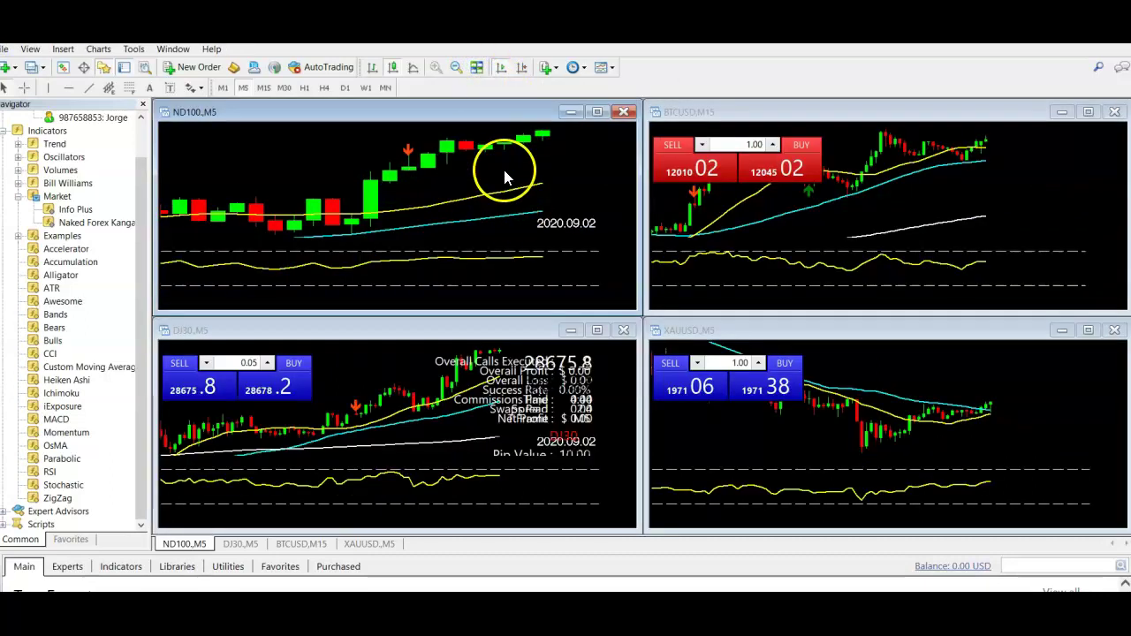
pyautogui.click(599, 114)
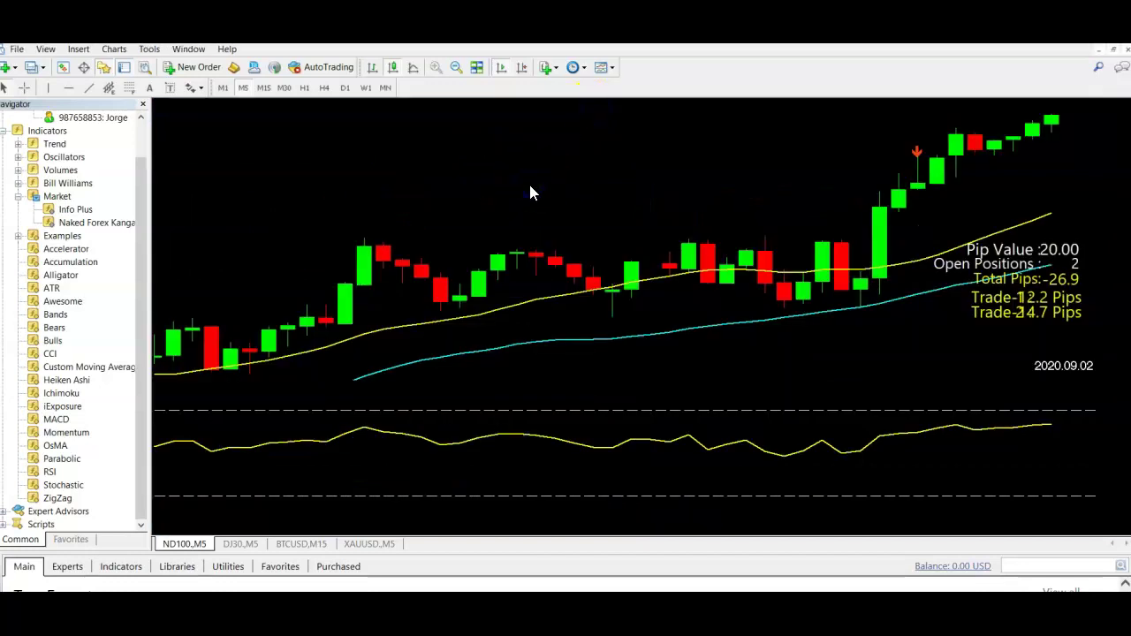
pyautogui.click(456, 69)
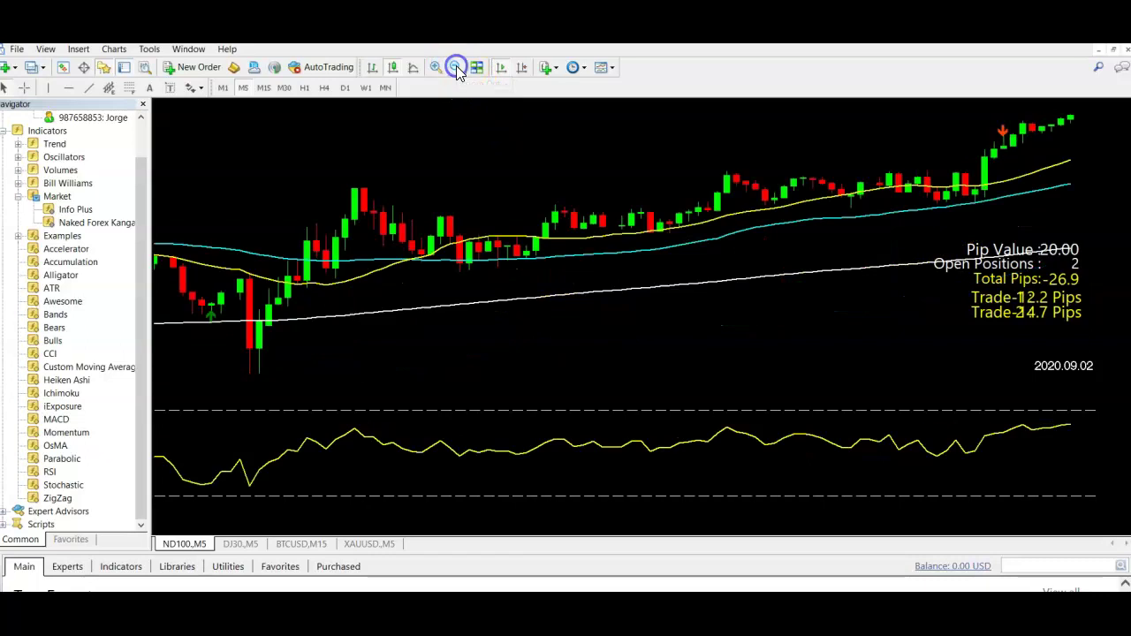
pyautogui.click(455, 68)
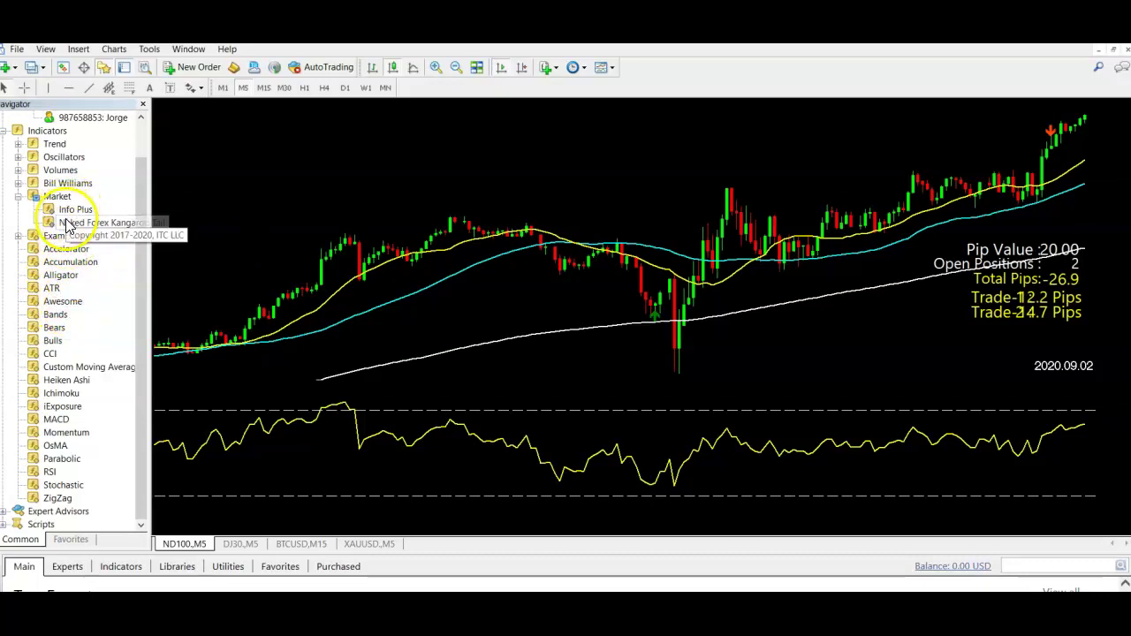
# Add the Naked Forex Kangaroo Tail indicator to the ND100 chart, leaving its common permissions at their defaults
pyautogui.click(109, 217)
pyautogui.moveTo(111, 221); pyautogui.dragTo(318, 218)
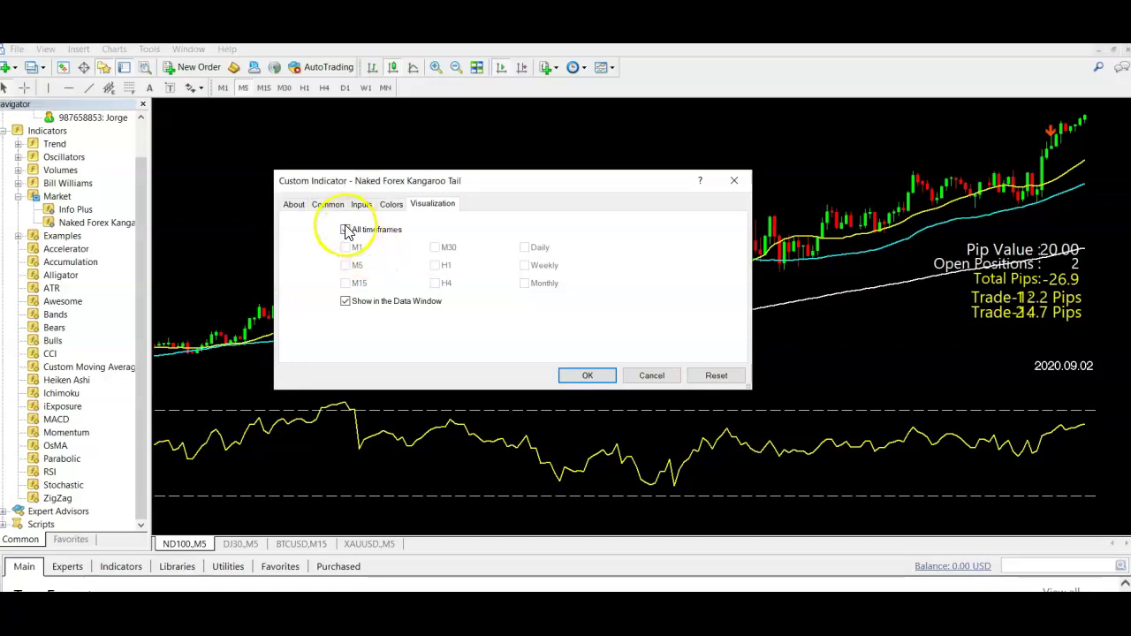
pyautogui.click(333, 209)
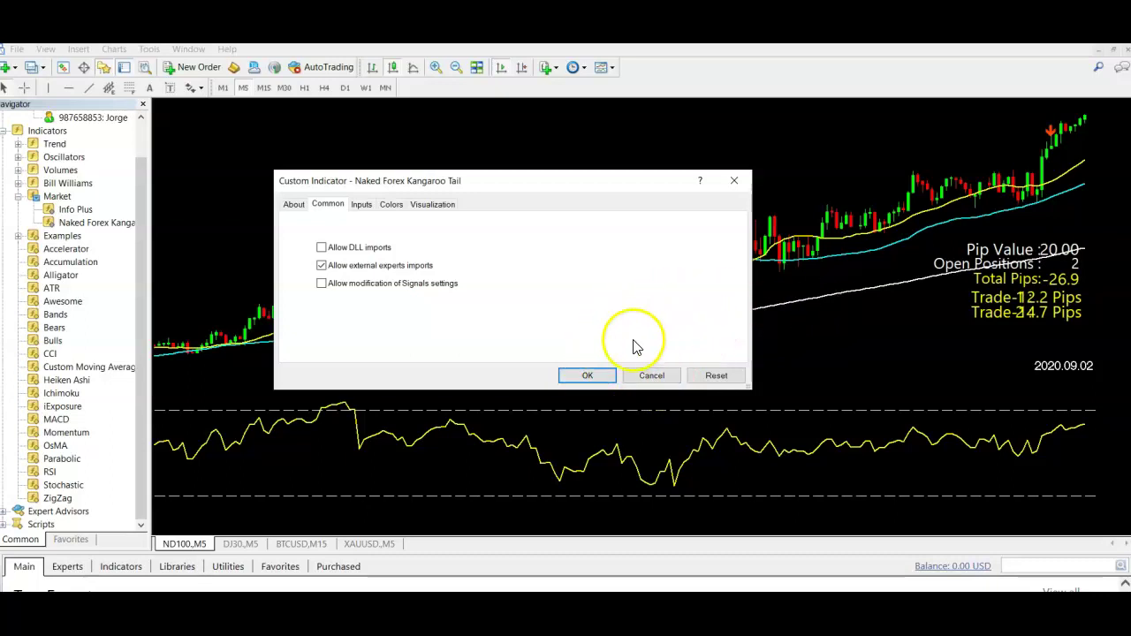
pyautogui.click(595, 375)
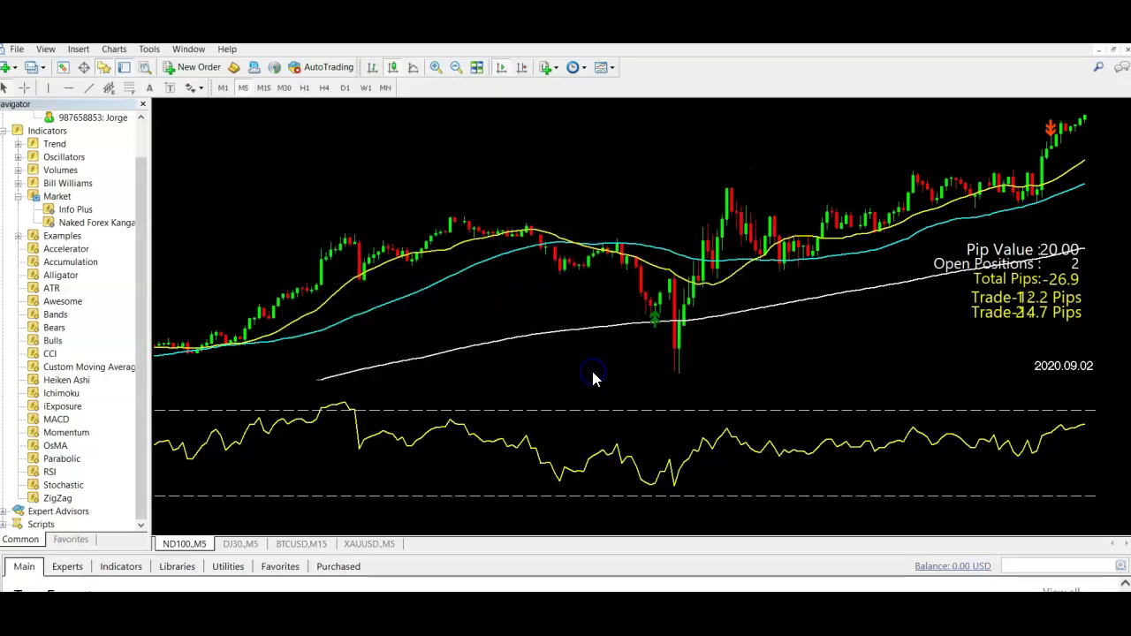
# Try to save the ND100 chart setup as template "template_nameKangaroo tail best", declining to replace the existing file
pyautogui.rightClick(605, 292)
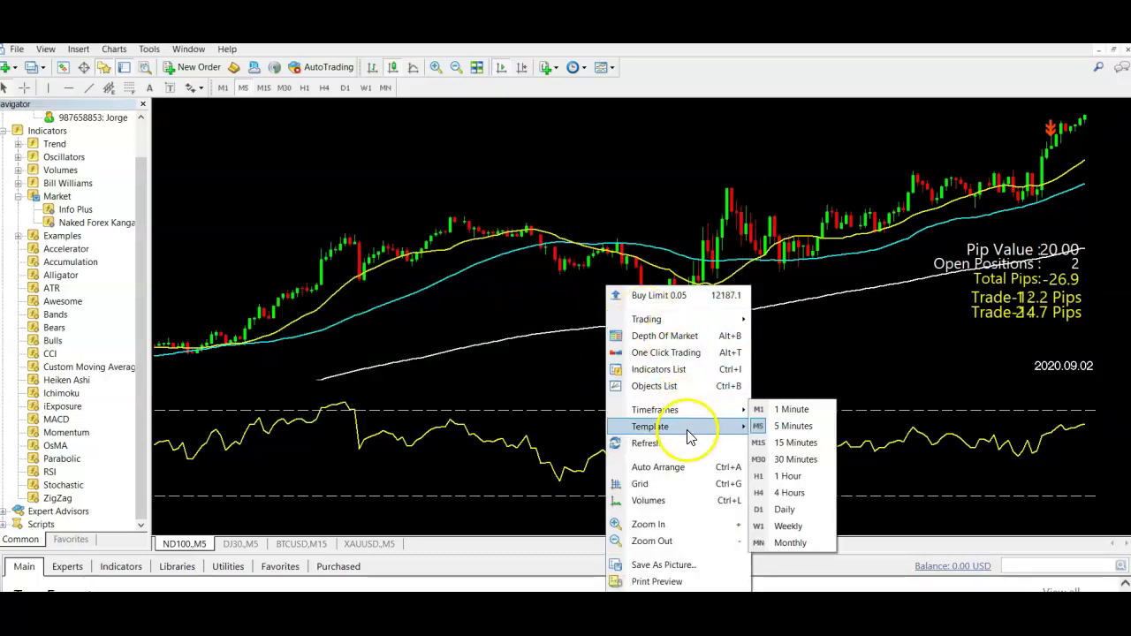
pyautogui.moveTo(689, 427)
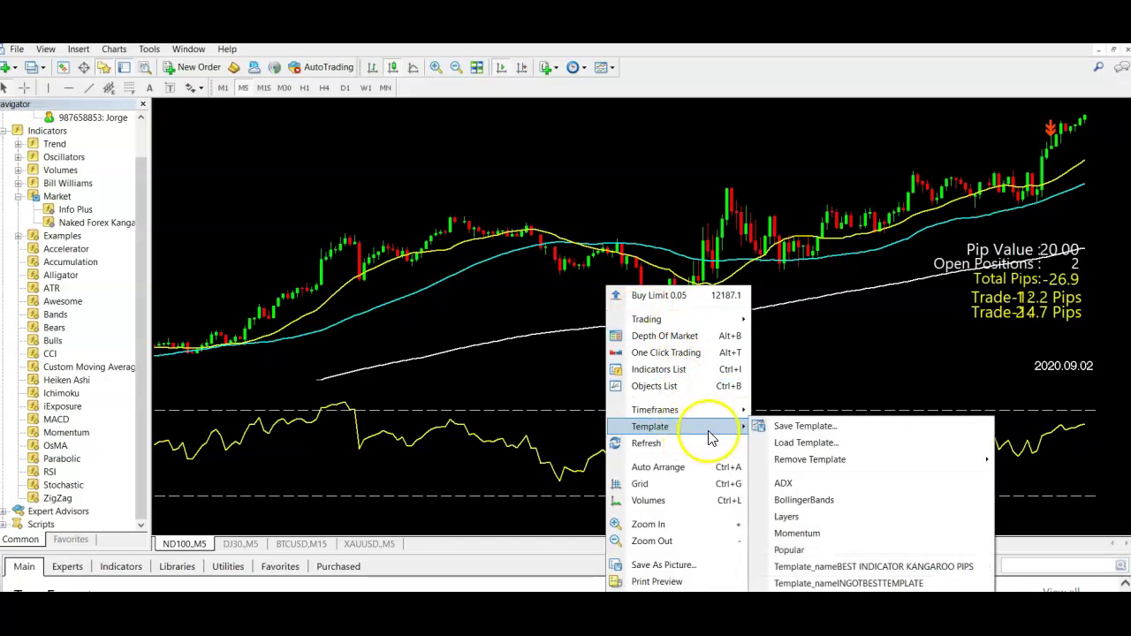
pyautogui.click(798, 429)
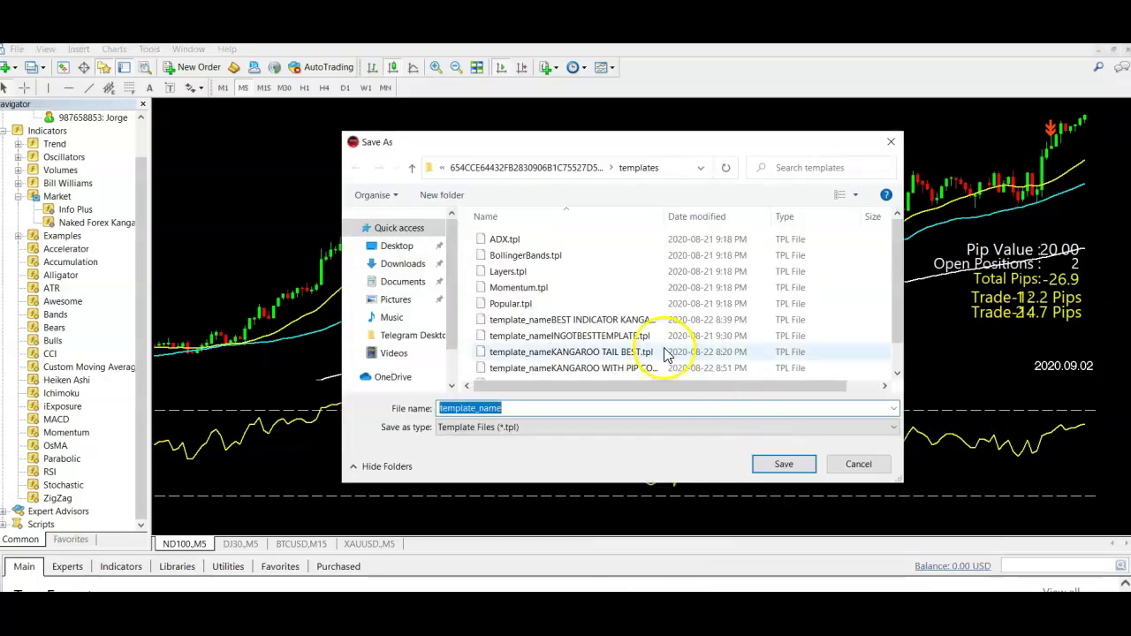
pyautogui.click(551, 408)
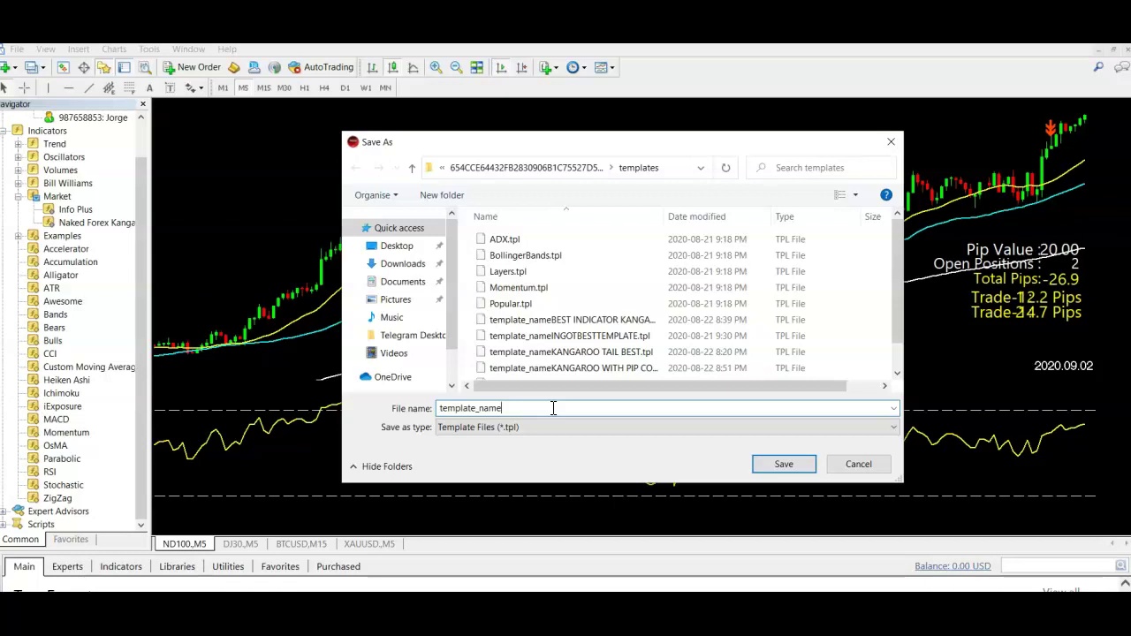
pyautogui.write('Kangaro')
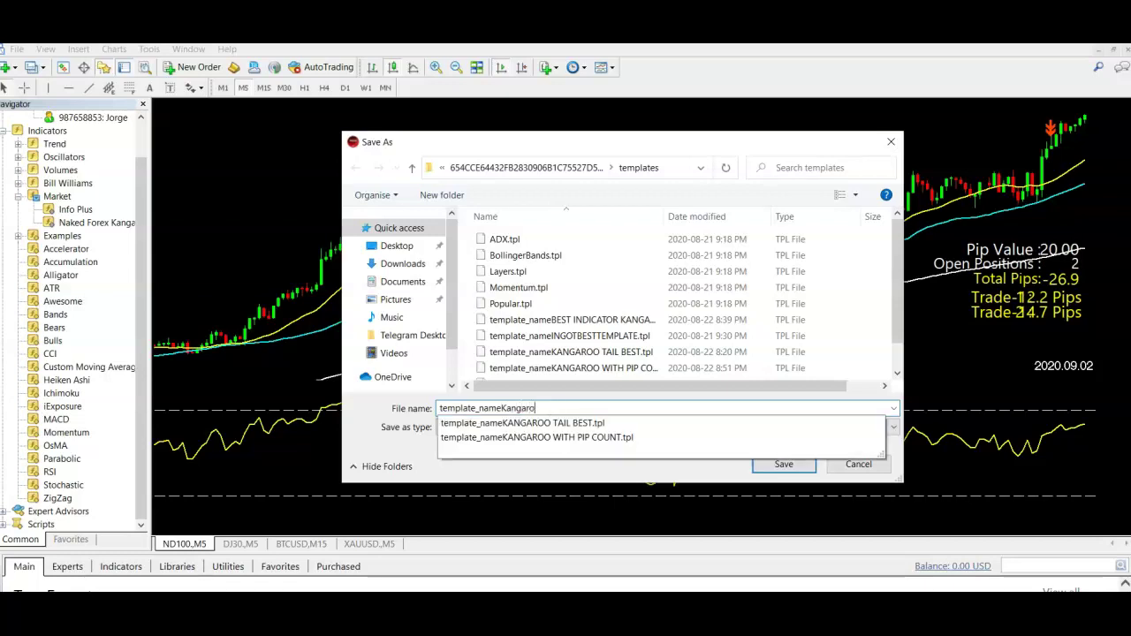
pyautogui.write('o tail best')
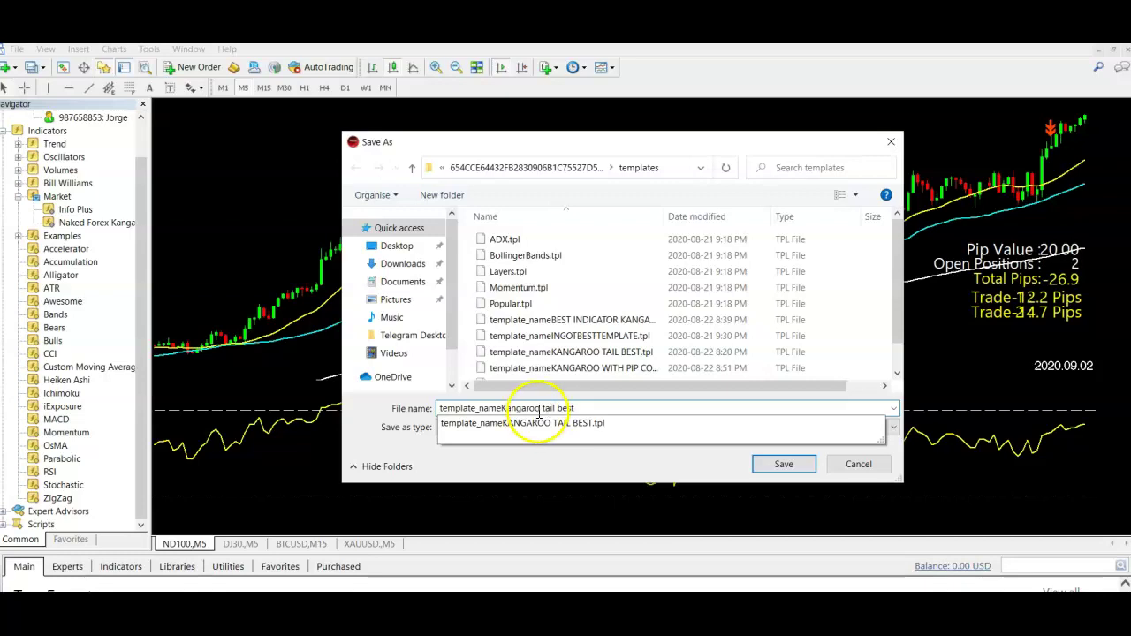
pyautogui.click(783, 463)
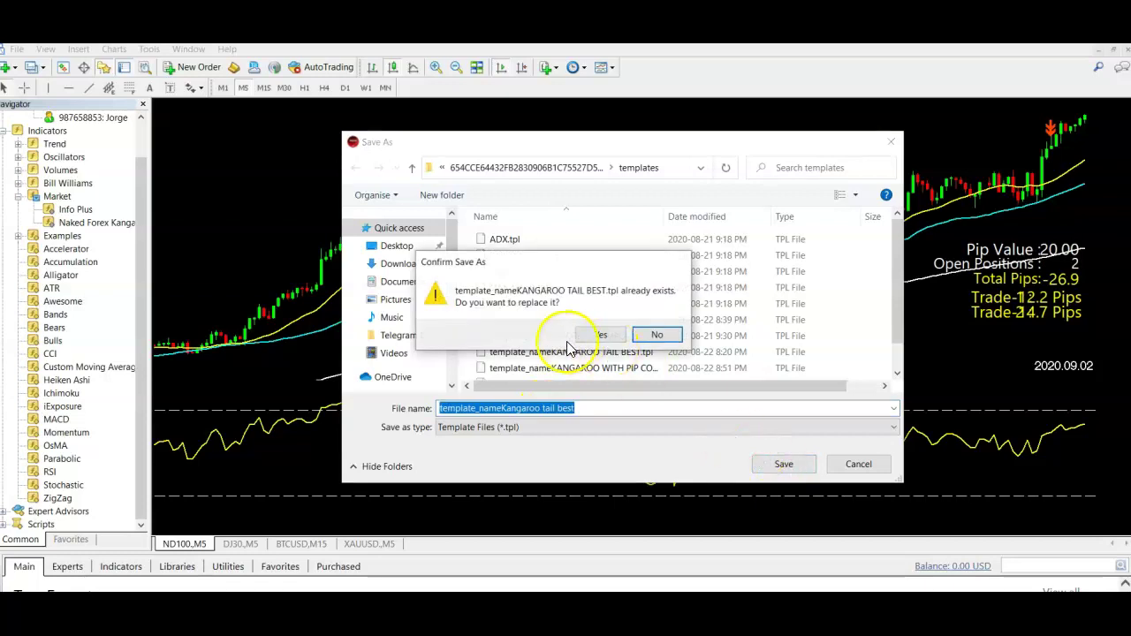
pyautogui.click(660, 337)
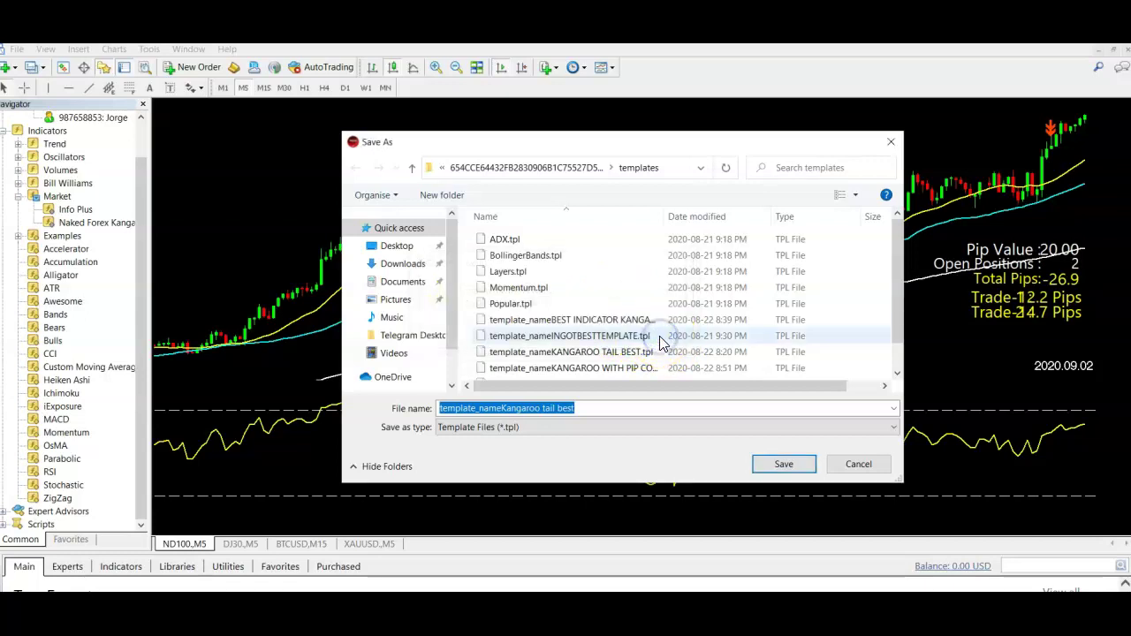
pyautogui.click(877, 468)
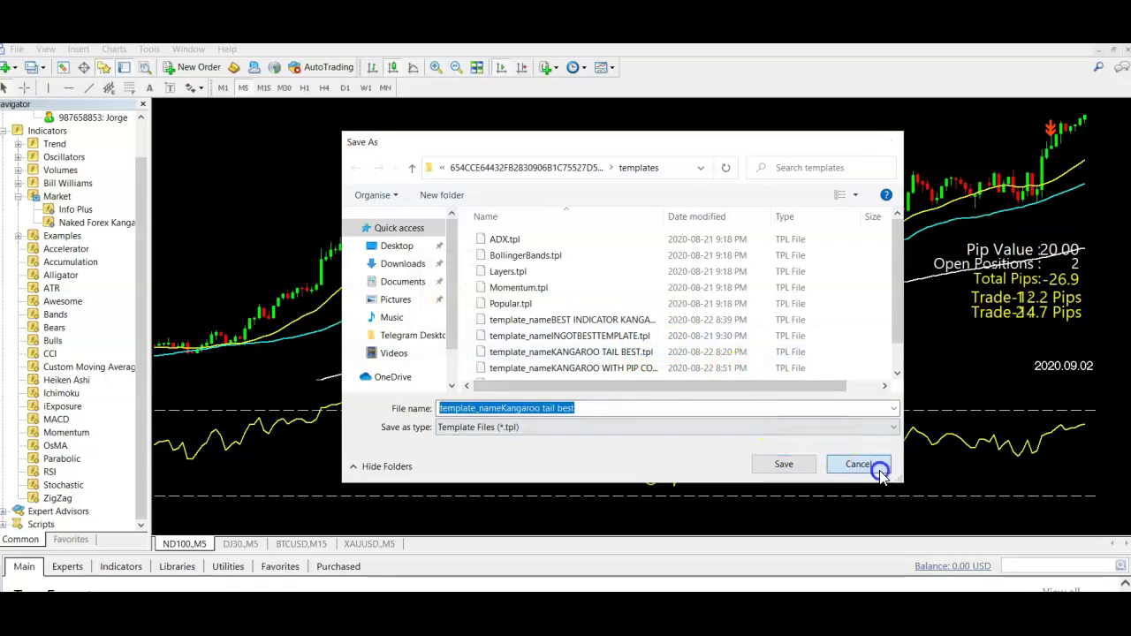
# Tile the open chart windows and open a new EURUSD chart
pyautogui.click(478, 69)
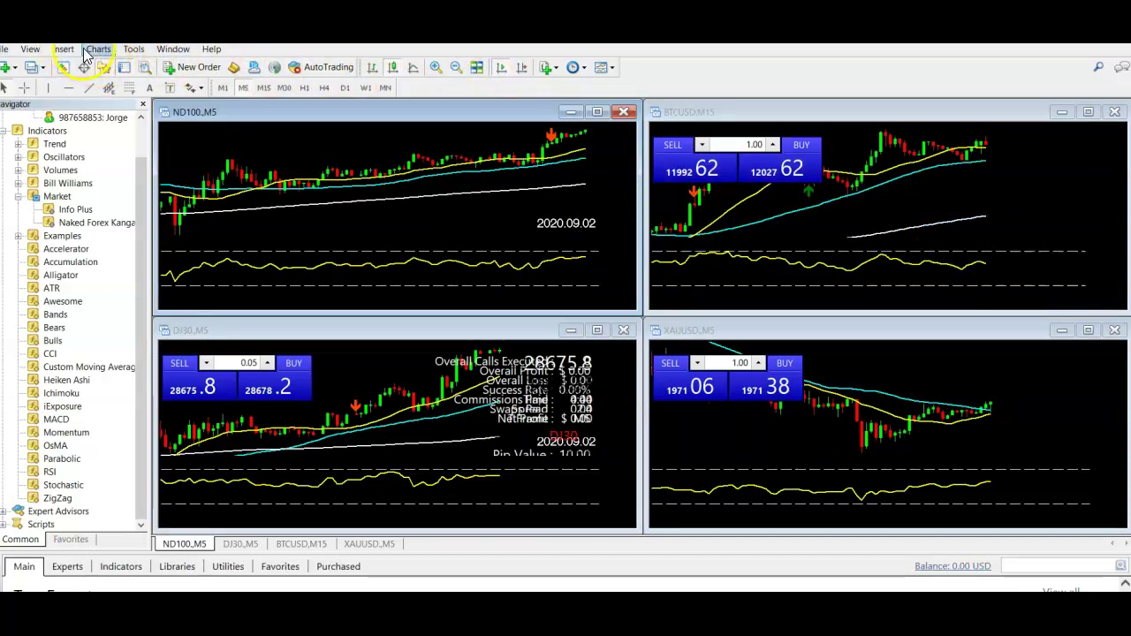
pyautogui.click(32, 49)
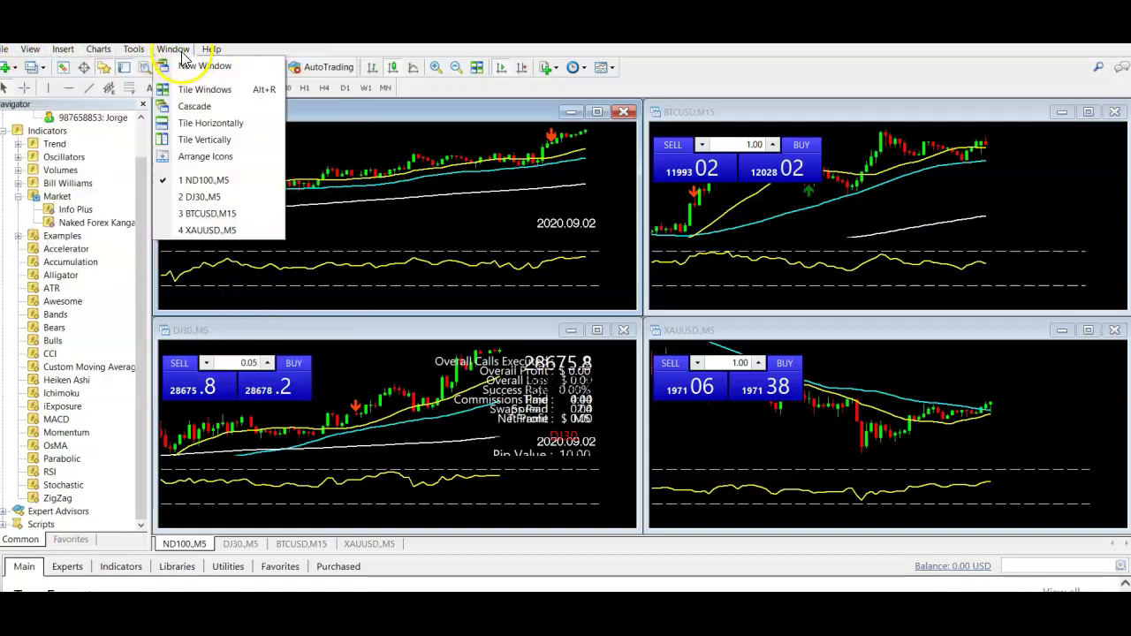
pyautogui.click(202, 72)
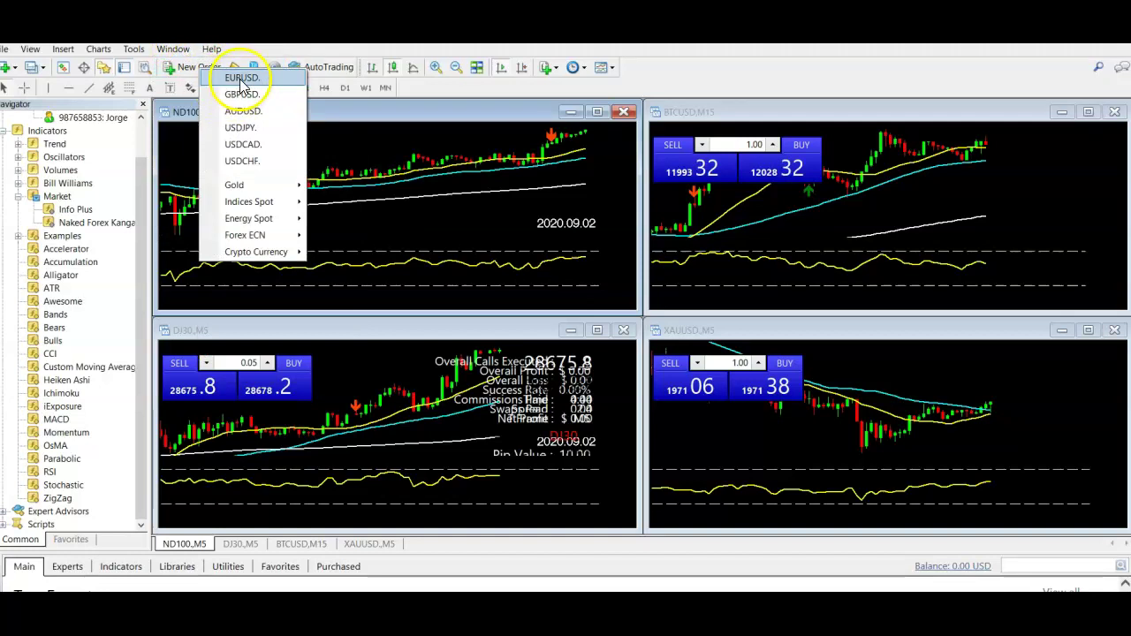
pyautogui.click(238, 78)
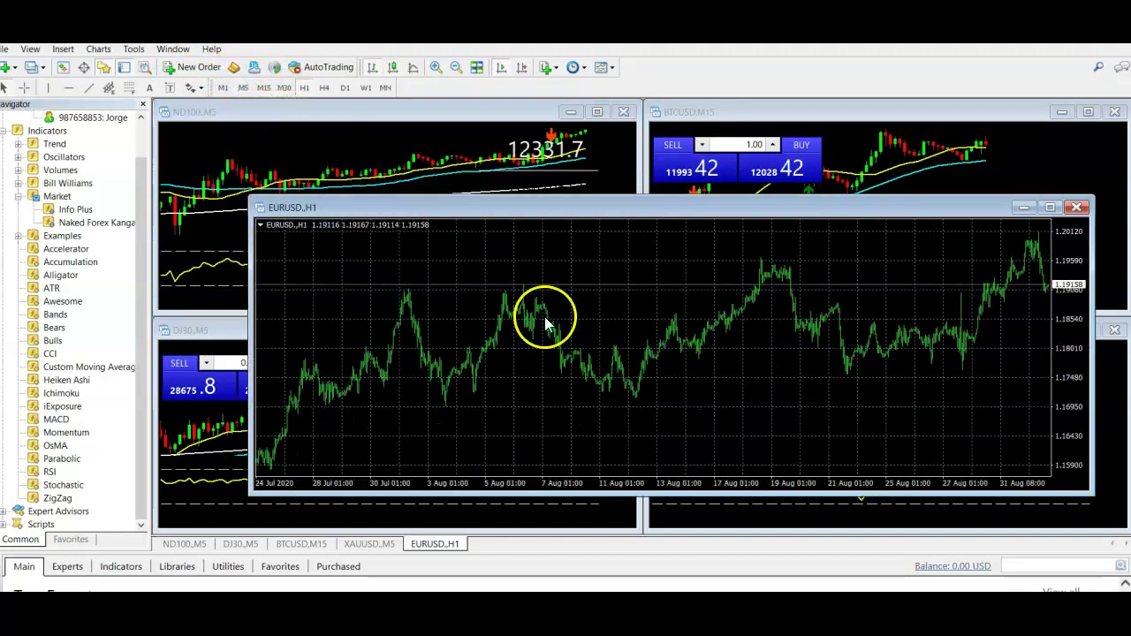
# Apply the template "Template_nameKANGAROO WITH PIP COUNT" to the new EURUSD chart
pyautogui.rightClick(647, 346)
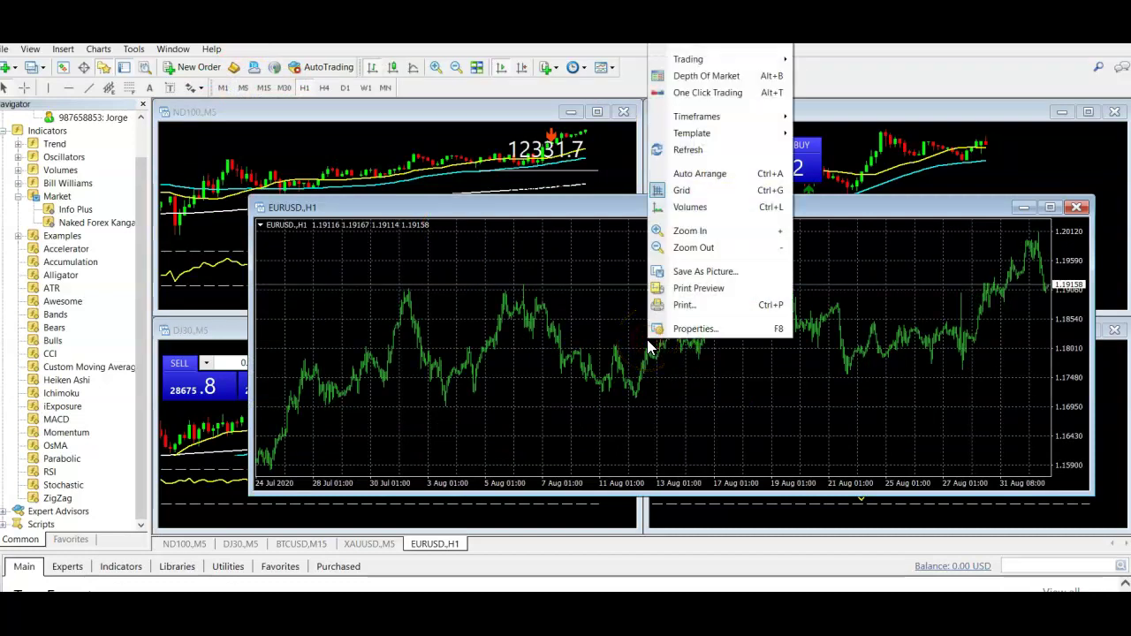
pyautogui.click(563, 364)
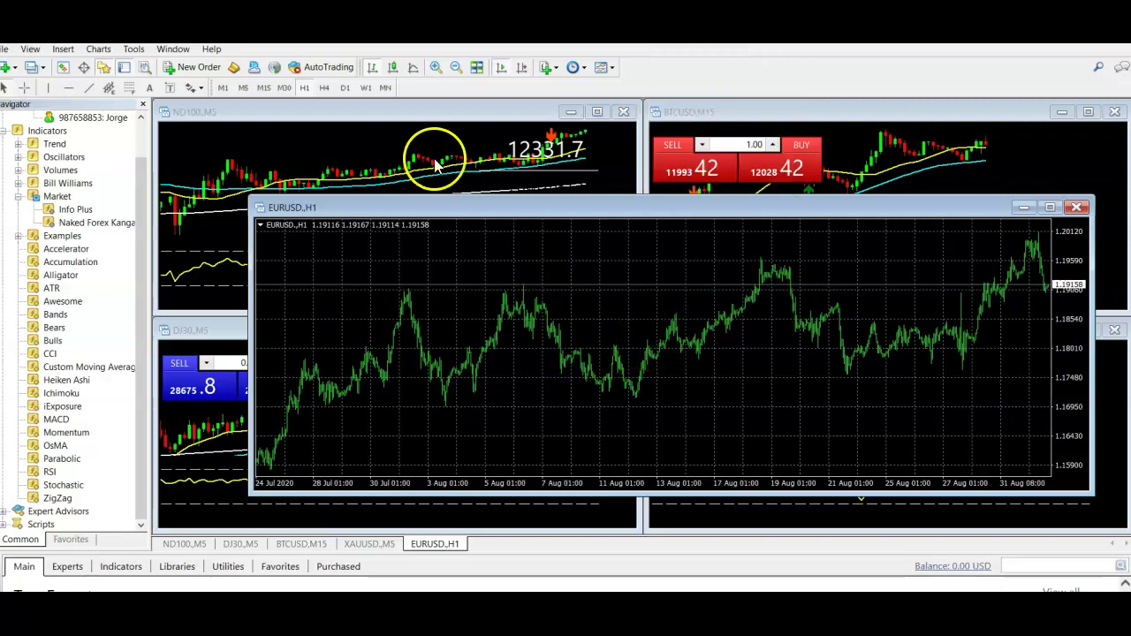
pyautogui.rightClick(609, 369)
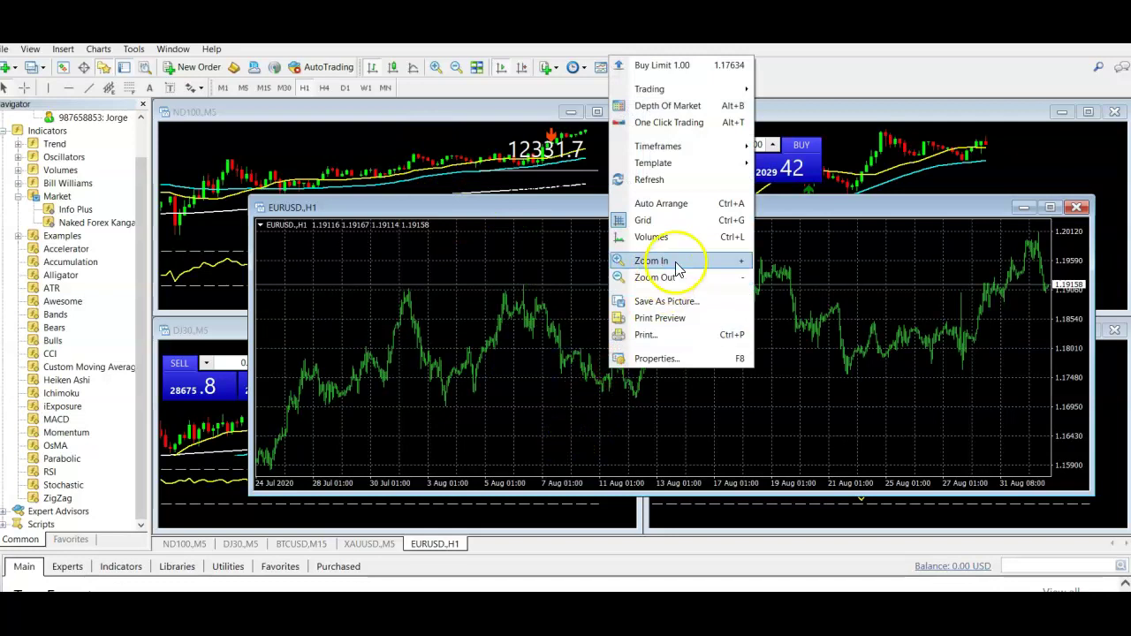
pyautogui.moveTo(705, 175)
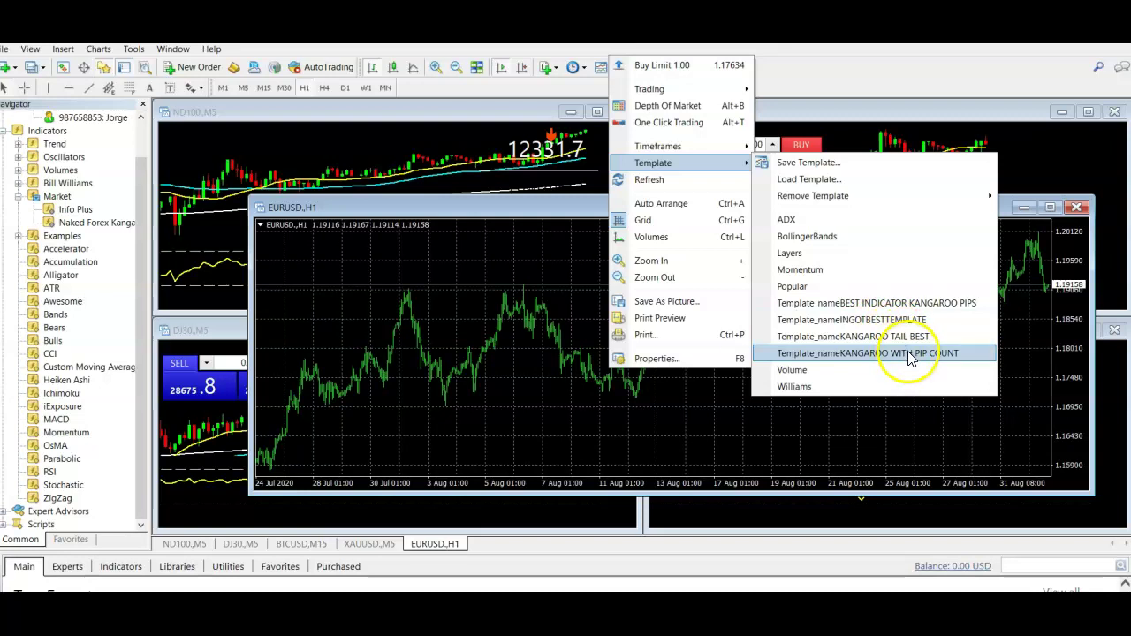
pyautogui.click(910, 357)
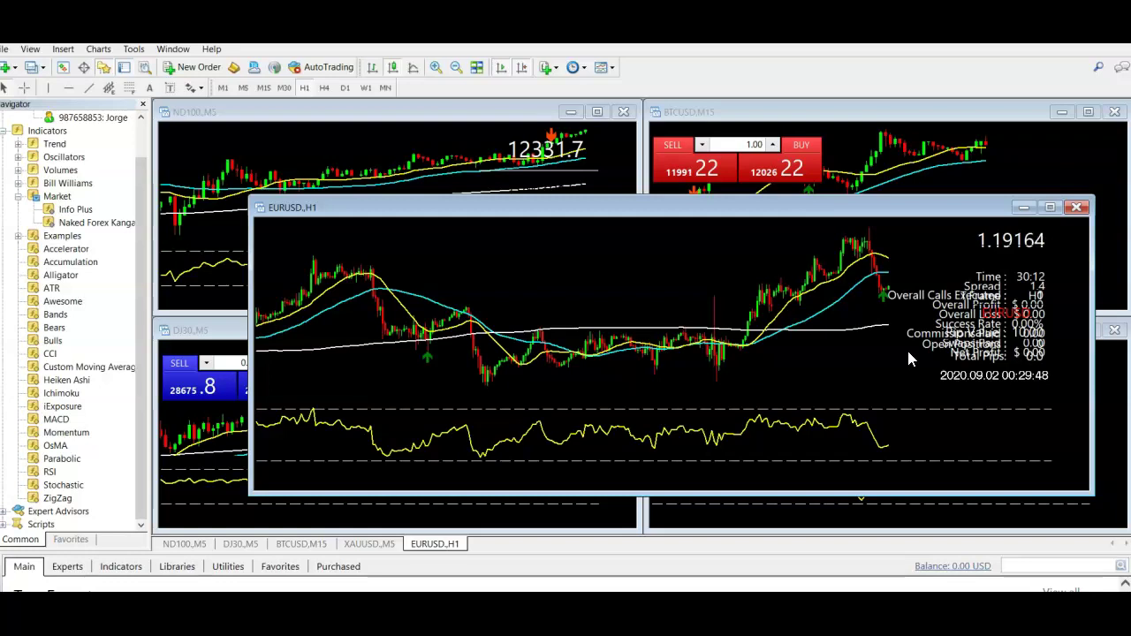
pyautogui.click(916, 358)
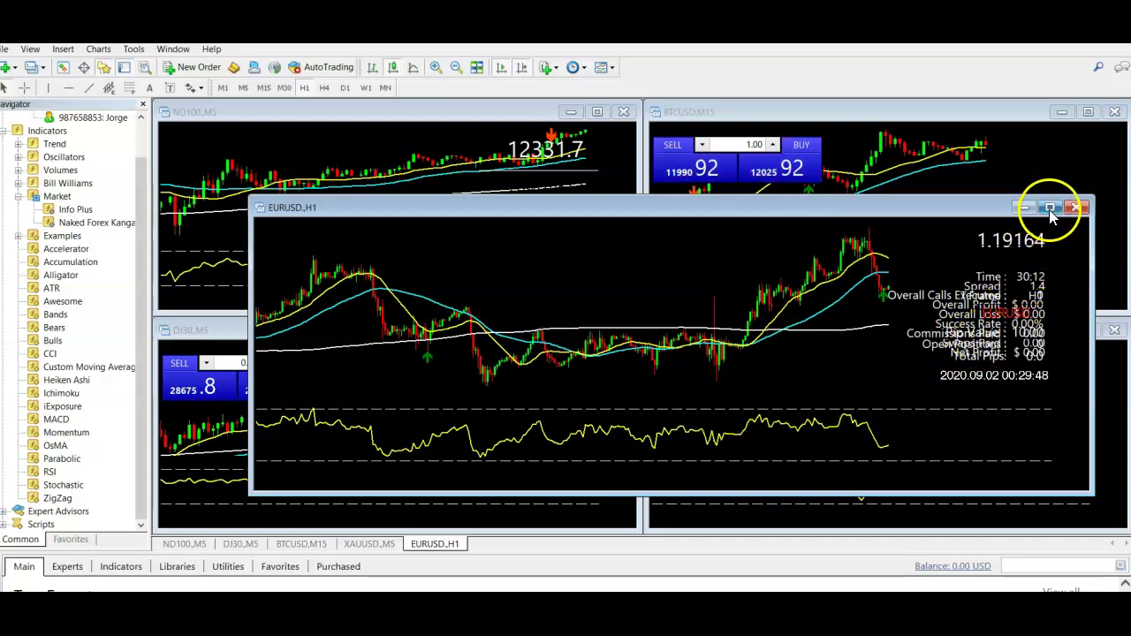
# Maximize the EURUSD H1 chart, zoom in on its candles and turn off the chart shift from the edge
pyautogui.click(1049, 209)
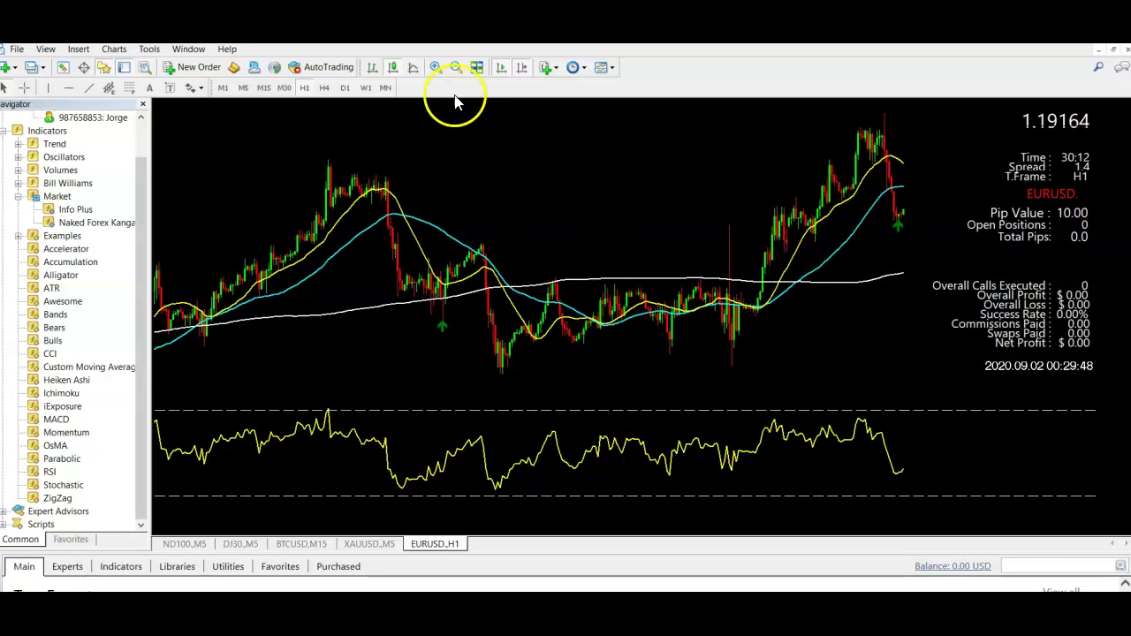
pyautogui.click(436, 68)
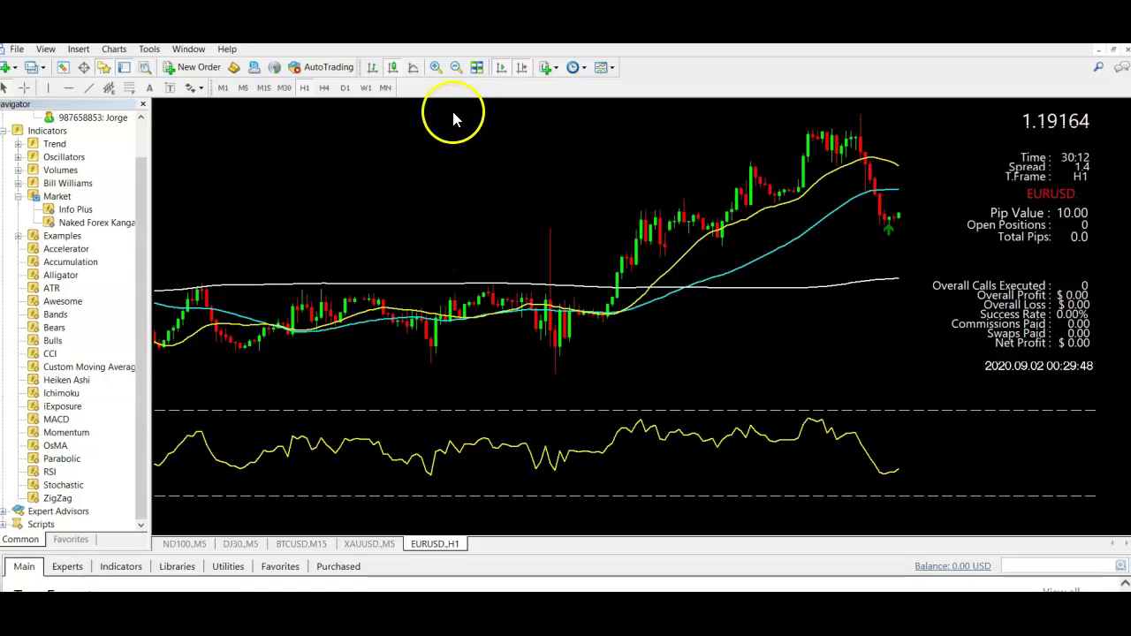
pyautogui.click(522, 69)
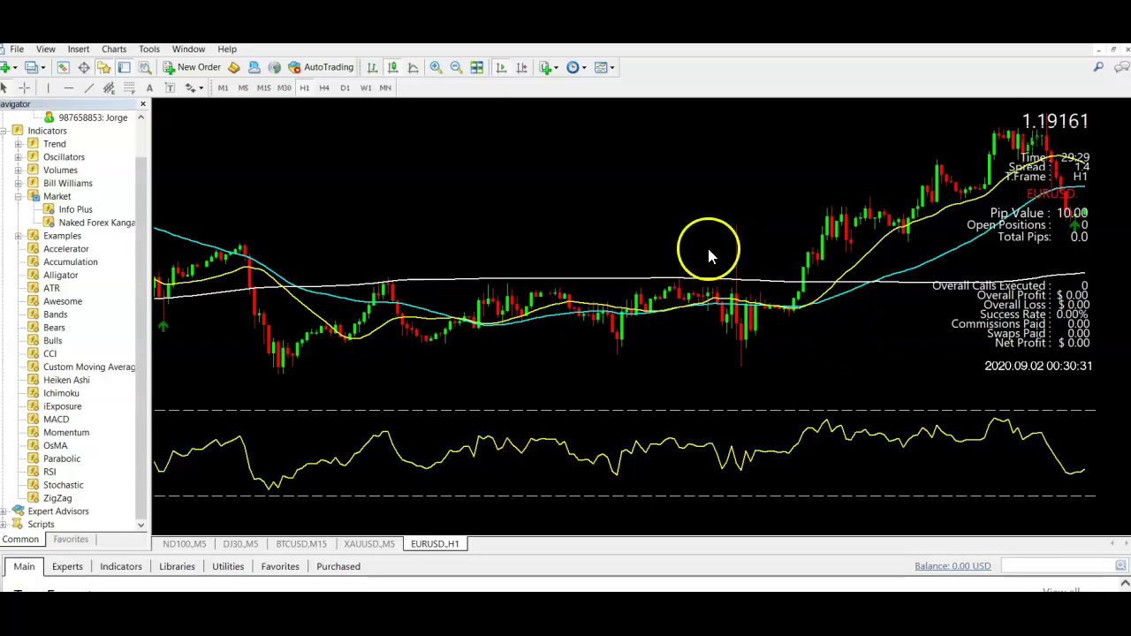
# Switch the EURUSD chart to the M30 timeframe and examine the Kangaroo Tail arrow signals on it
pyautogui.click(282, 88)
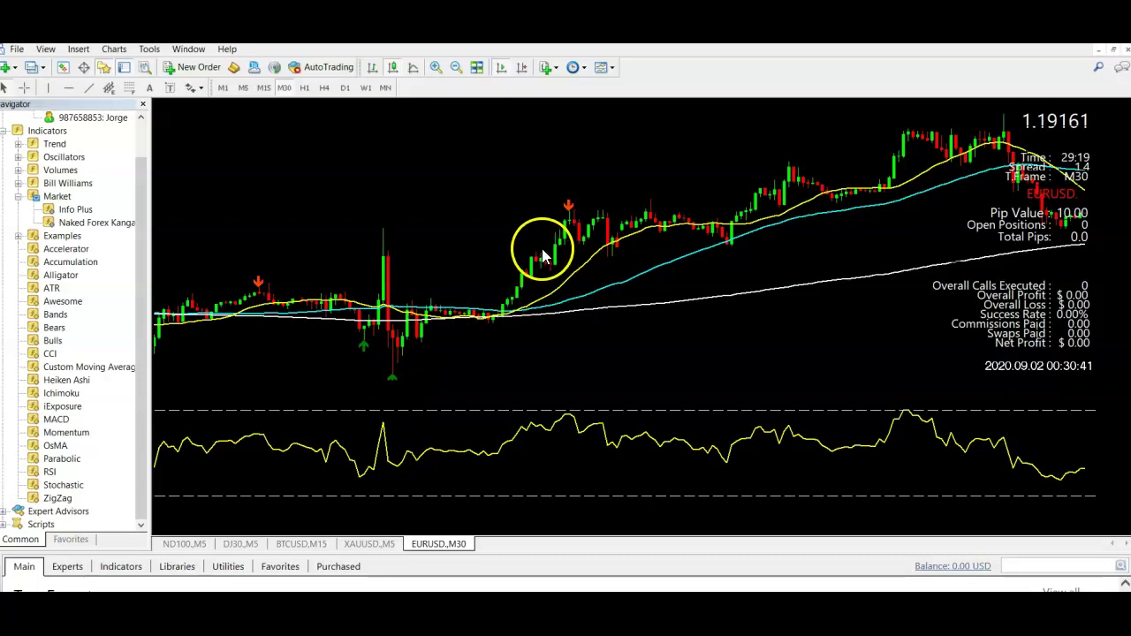
pyautogui.moveTo(576, 229)
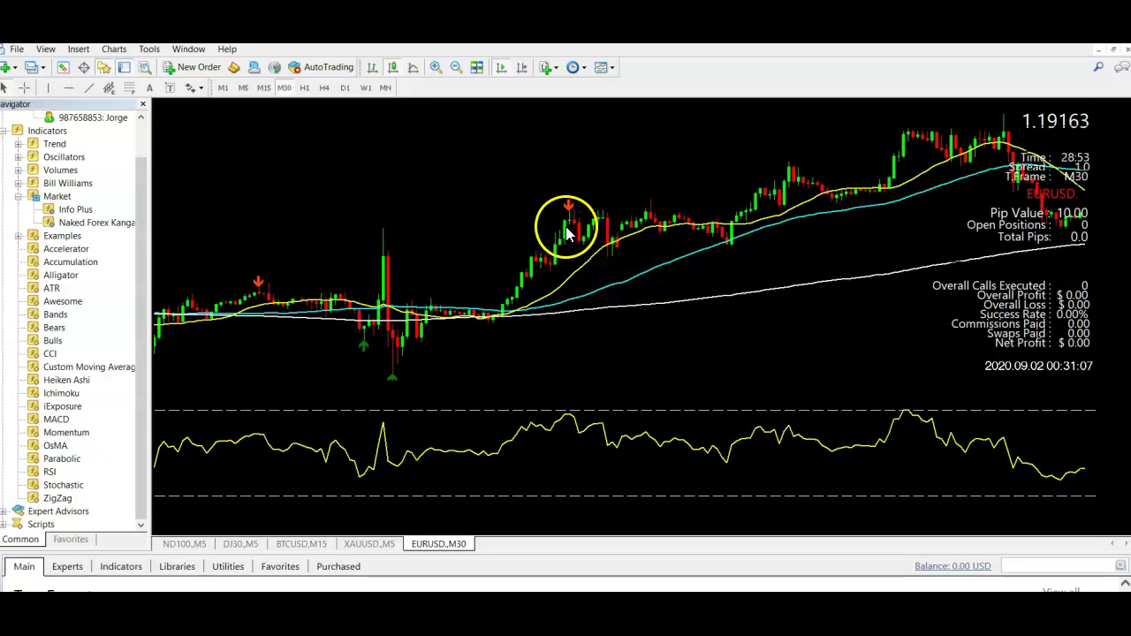
# Tile the open chart windows and close the EURUSD M30 chart
pyautogui.click(475, 71)
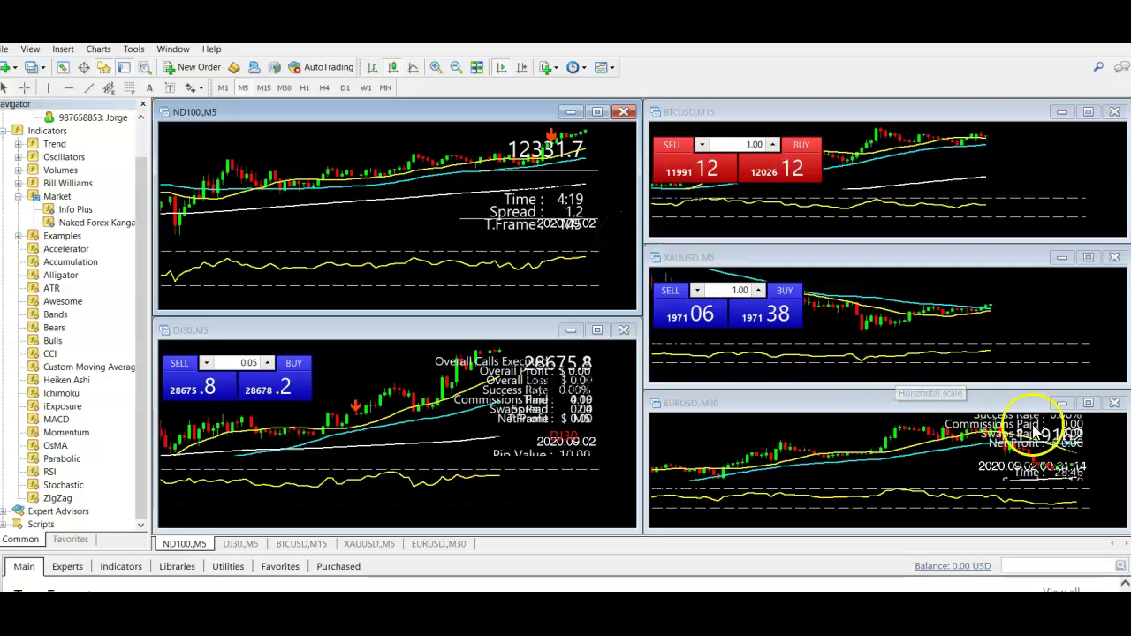
pyautogui.click(1114, 403)
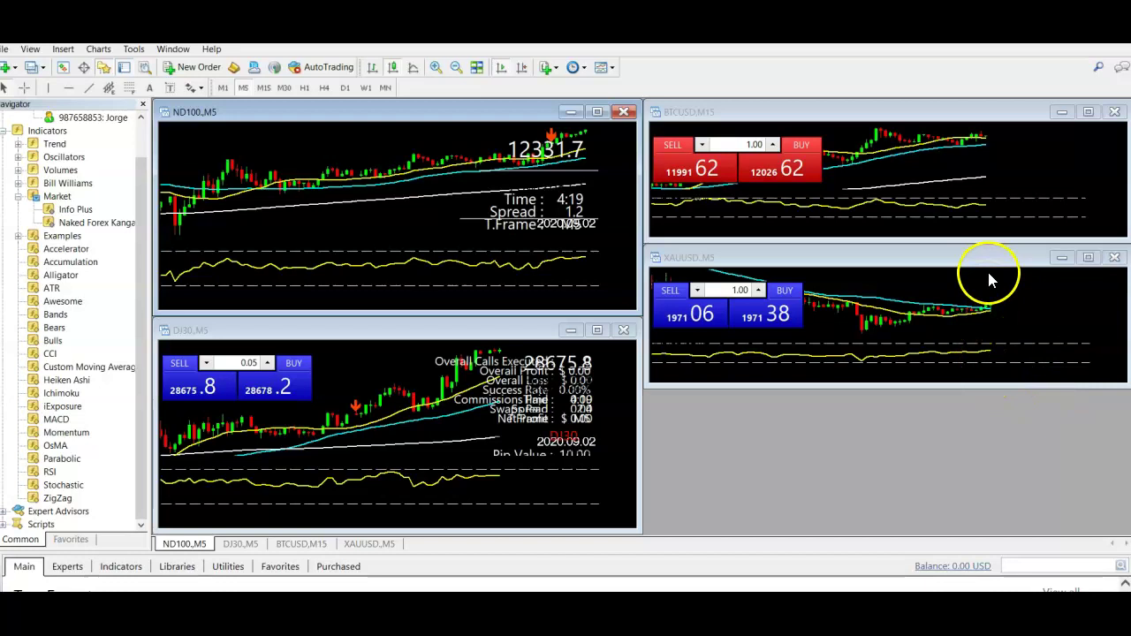
# Move the XAUUSD chart window down and stretch the BTCUSD and XAUUSD windows to fill the space left by EURUSD
pyautogui.moveTo(980, 257); pyautogui.dragTo(976, 329)
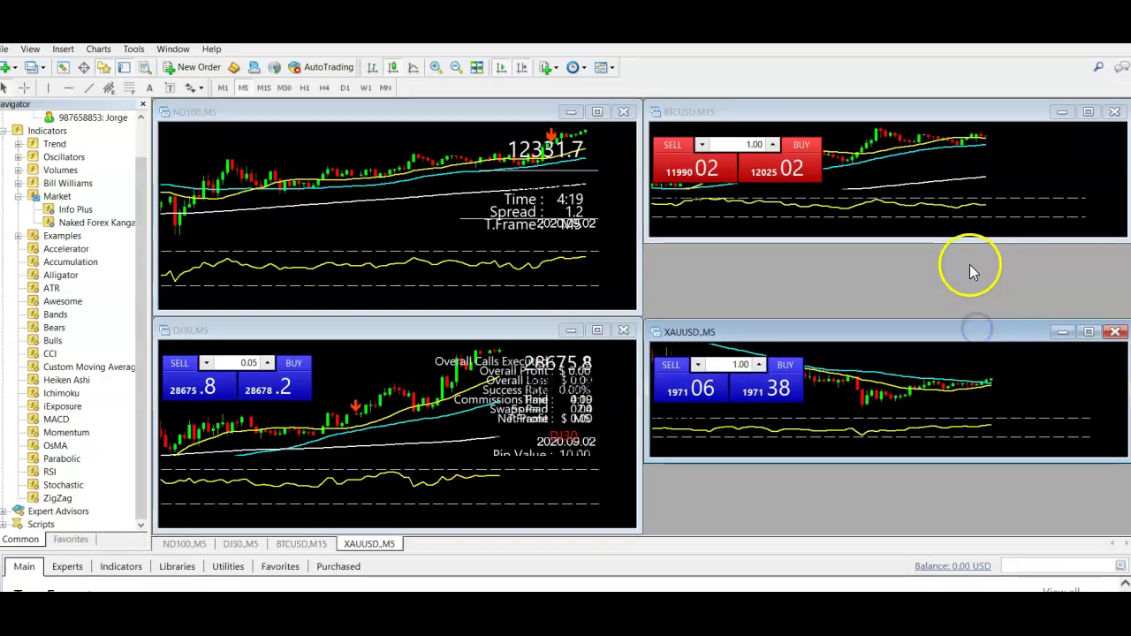
pyautogui.moveTo(959, 241); pyautogui.dragTo(960, 312)
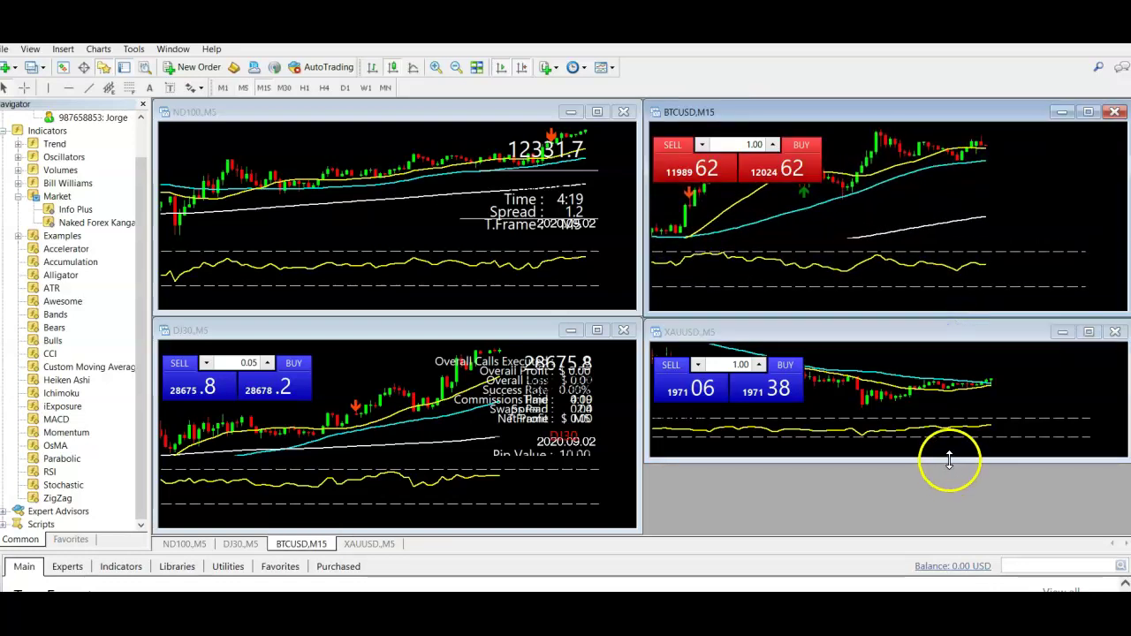
pyautogui.moveTo(949, 460); pyautogui.dragTo(952, 532)
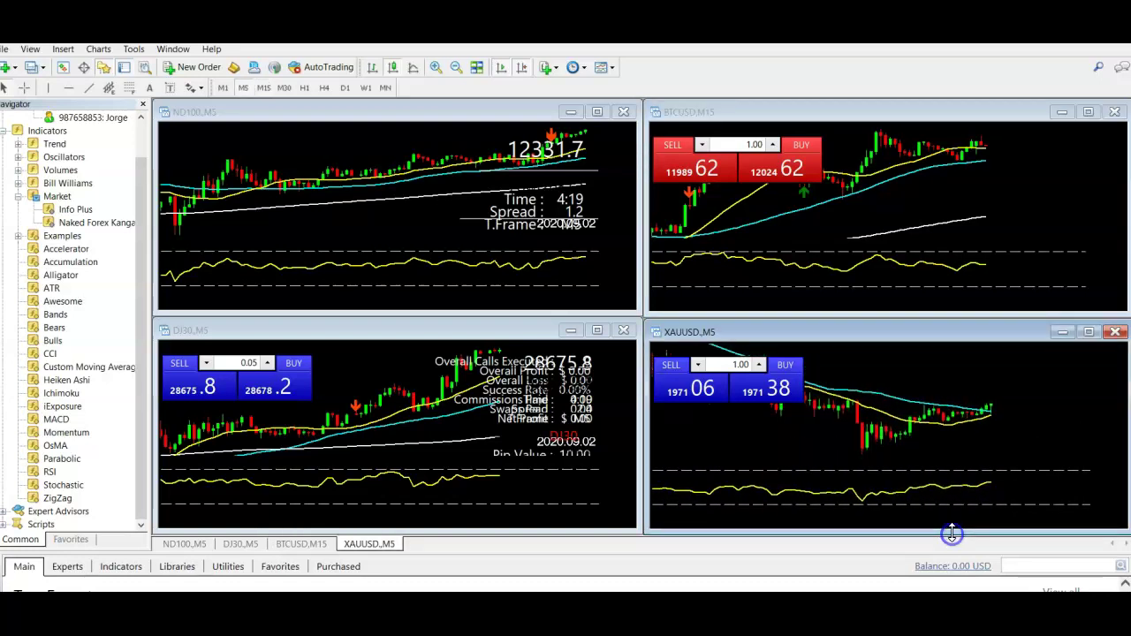
# Open the terminal's Options at the Notifications settings
pyautogui.click(133, 49)
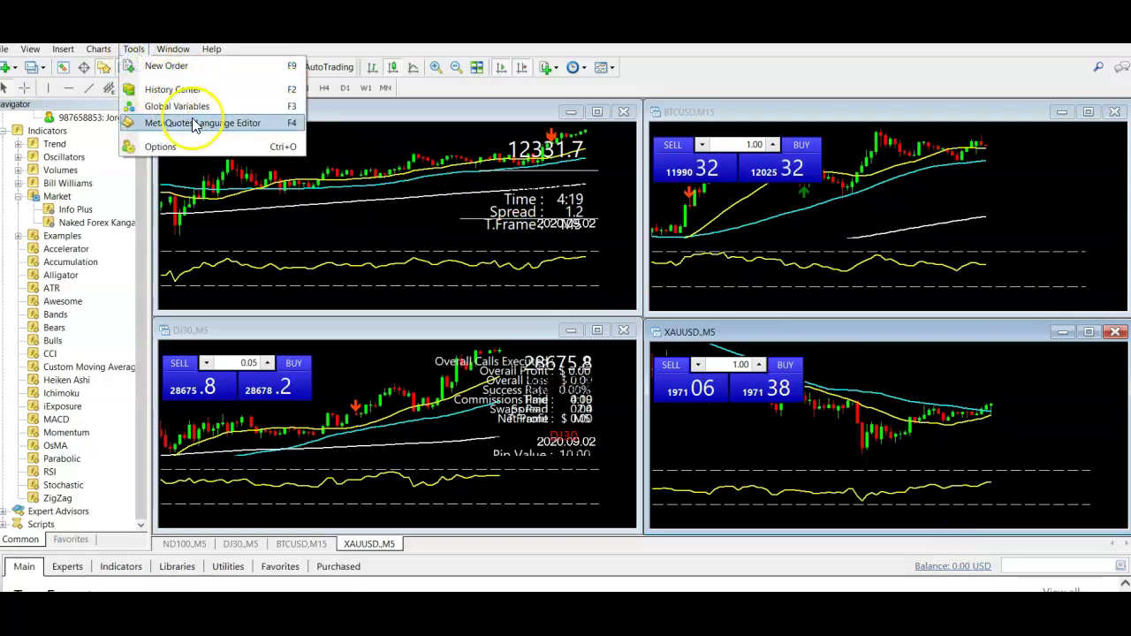
pyautogui.click(186, 146)
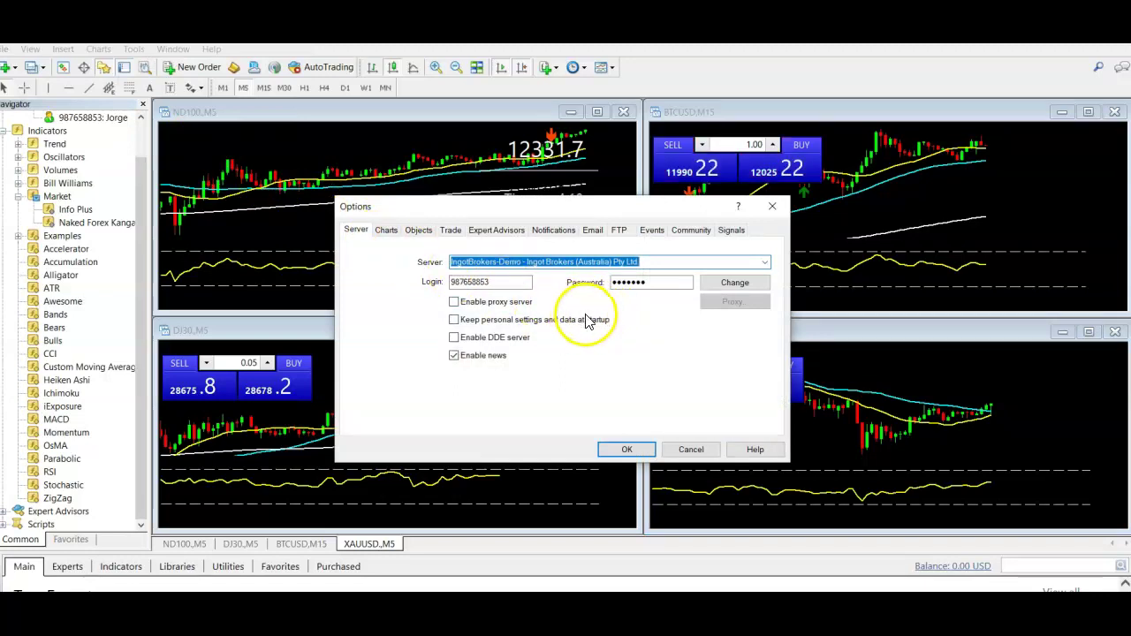
pyautogui.click(645, 372)
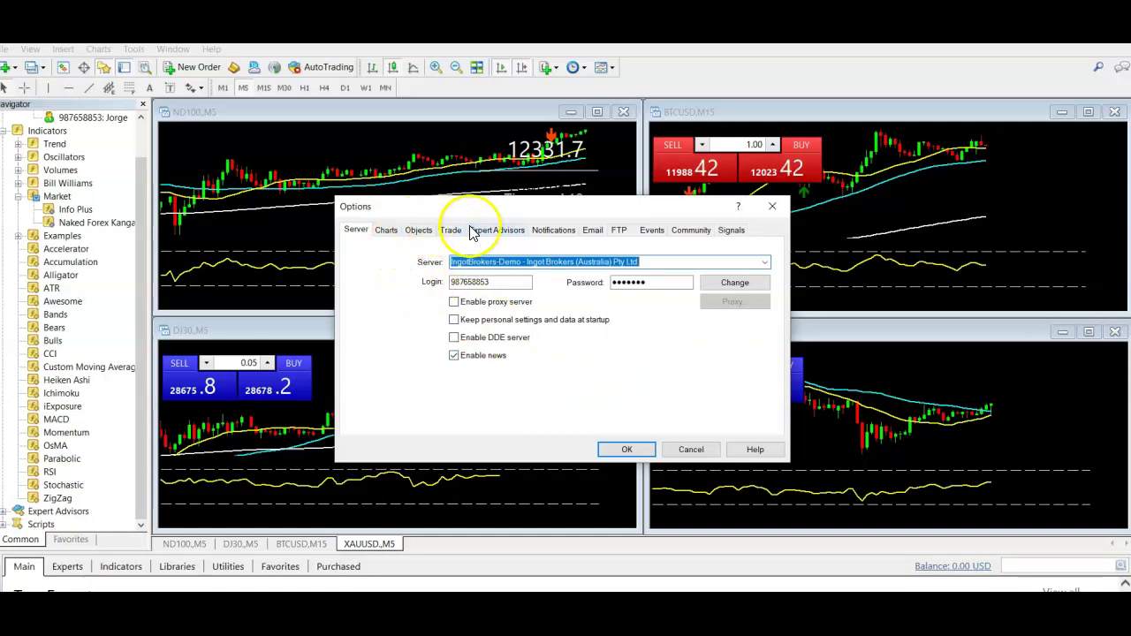
pyautogui.click(553, 231)
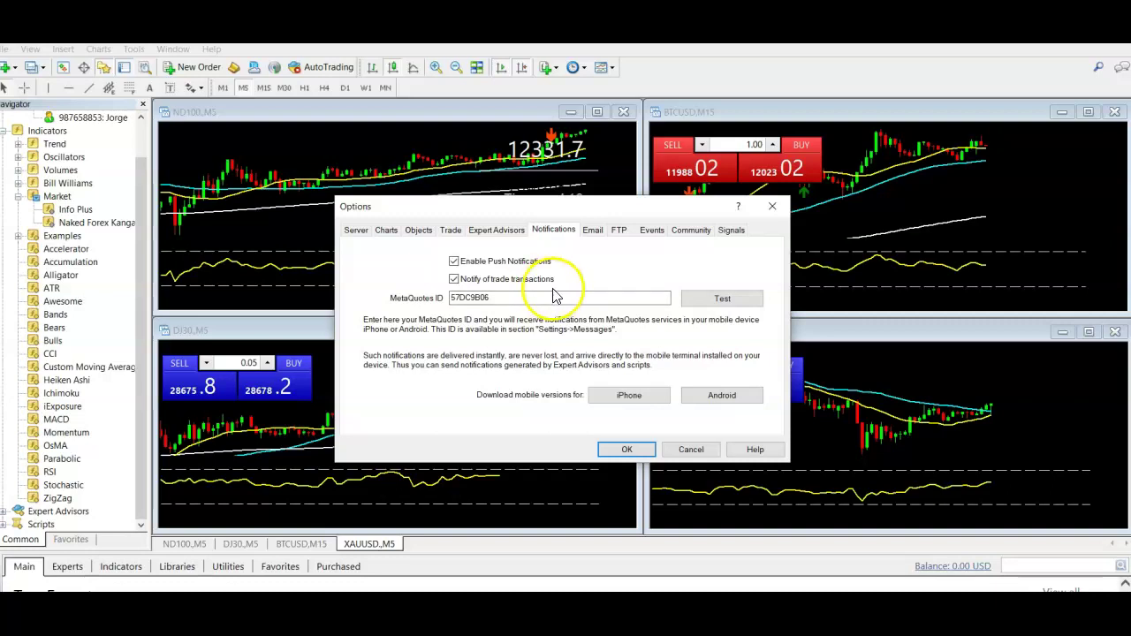
# Toggle Enable Push Notifications off and on repeatedly, leaving it enabled
pyautogui.click(454, 261)
pyautogui.click(454, 261)
pyautogui.click(456, 260)
pyautogui.click(467, 261)
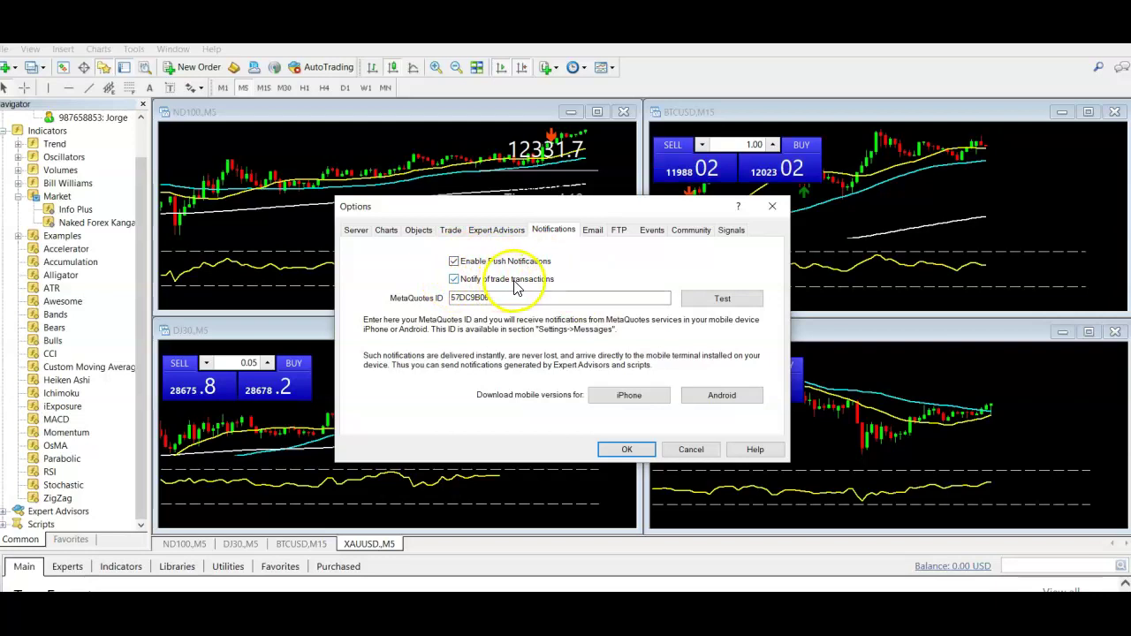
pyautogui.click(454, 261)
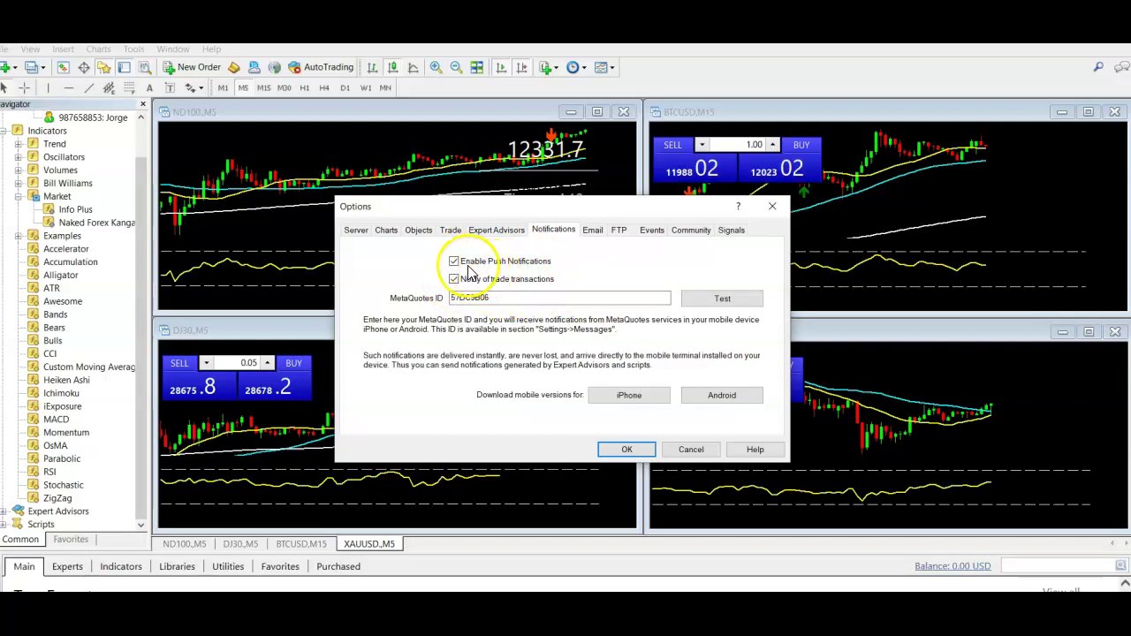
pyautogui.click(454, 260)
pyautogui.click(454, 261)
pyautogui.click(454, 261)
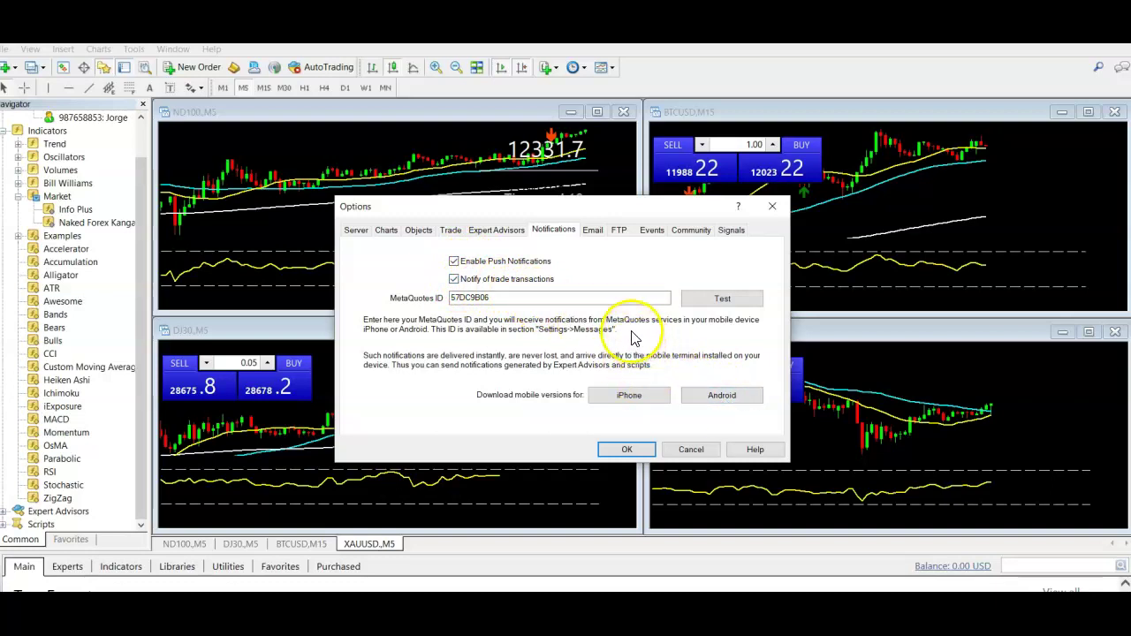
# Send a test push notification to the MetaQuotes ID's mobile device and close the Options without saving
pyautogui.click(722, 298)
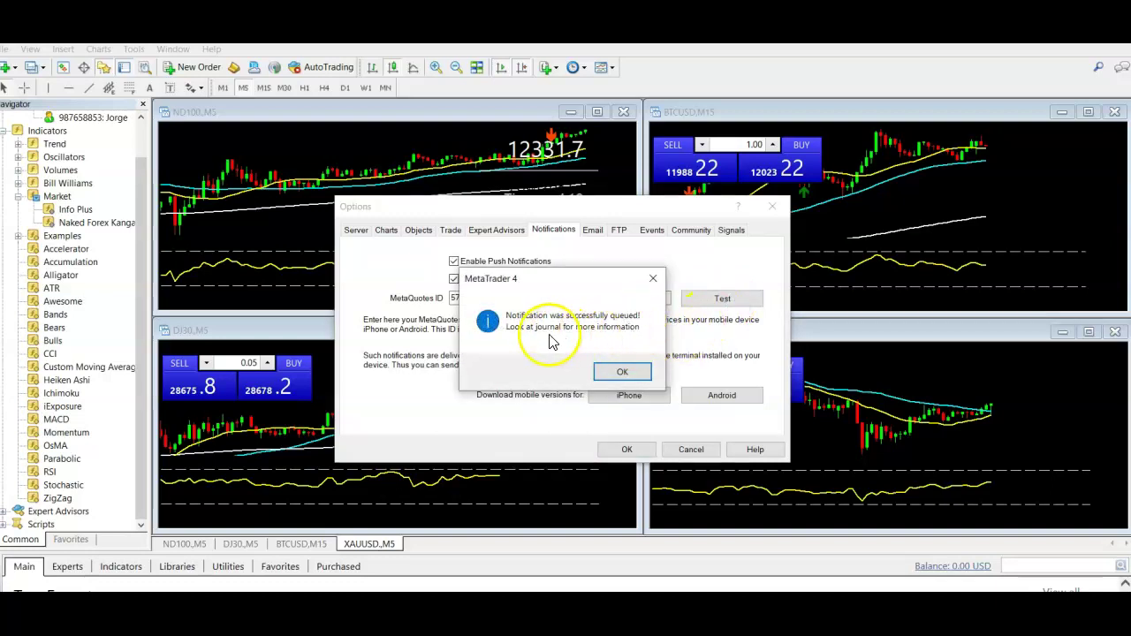
pyautogui.click(623, 374)
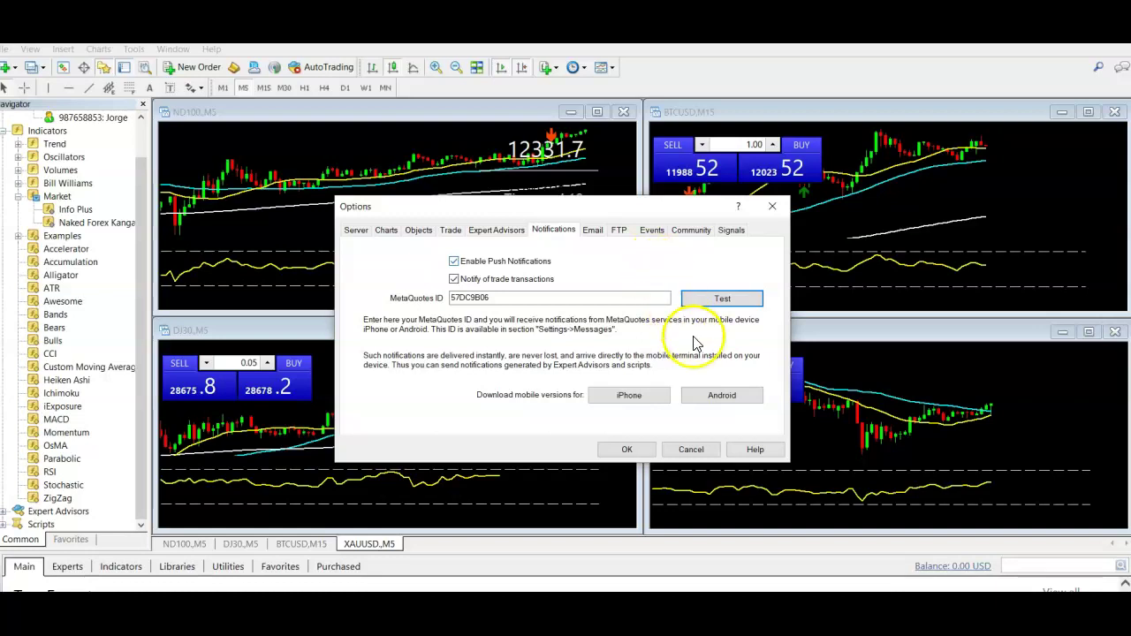
pyautogui.click(693, 450)
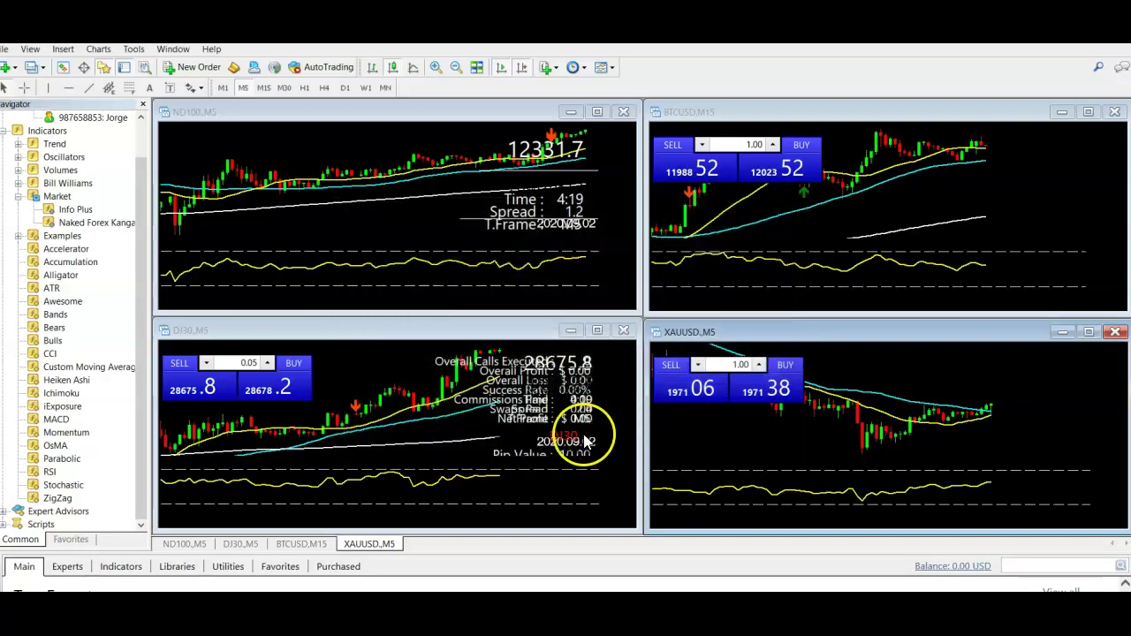